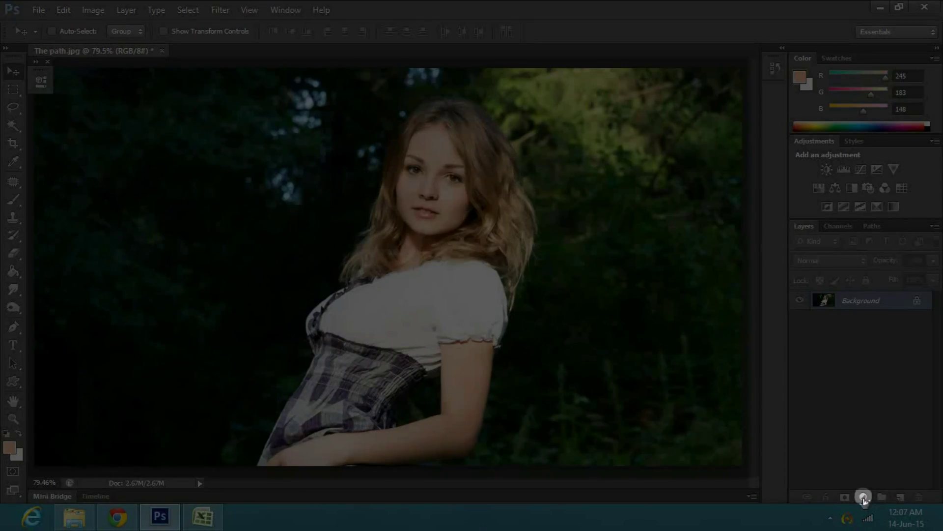
# Add a Gradient Fill layer using the peach-to-cream Foreground to Background preset
pyautogui.click(864, 497)
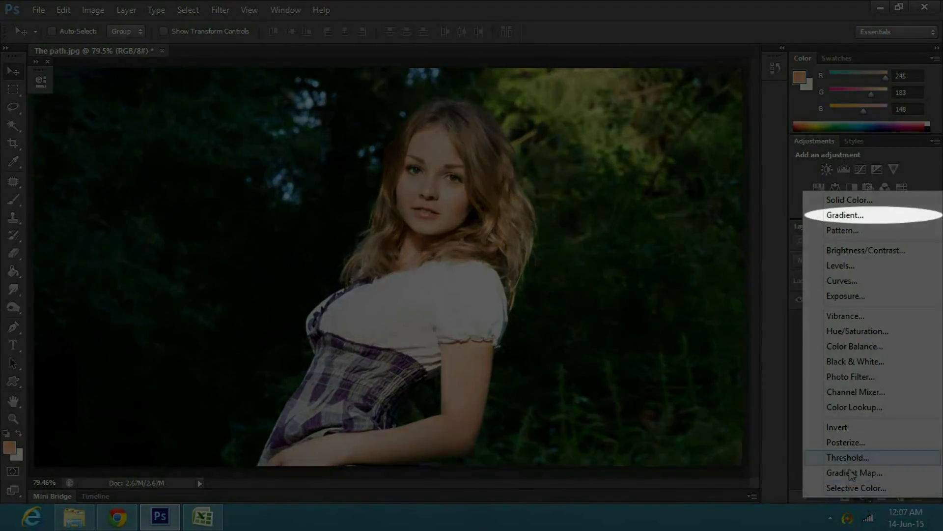
pyautogui.click(826, 217)
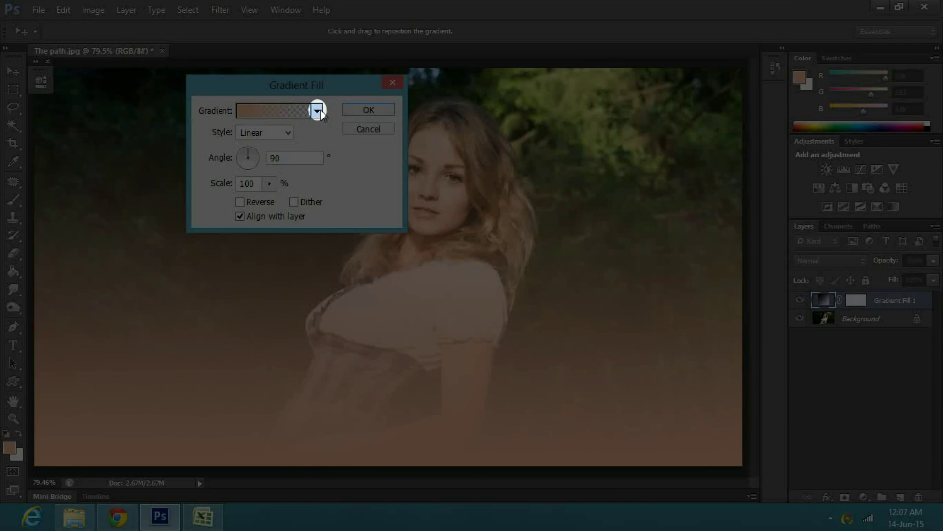
pyautogui.click(317, 110)
pyautogui.click(212, 138)
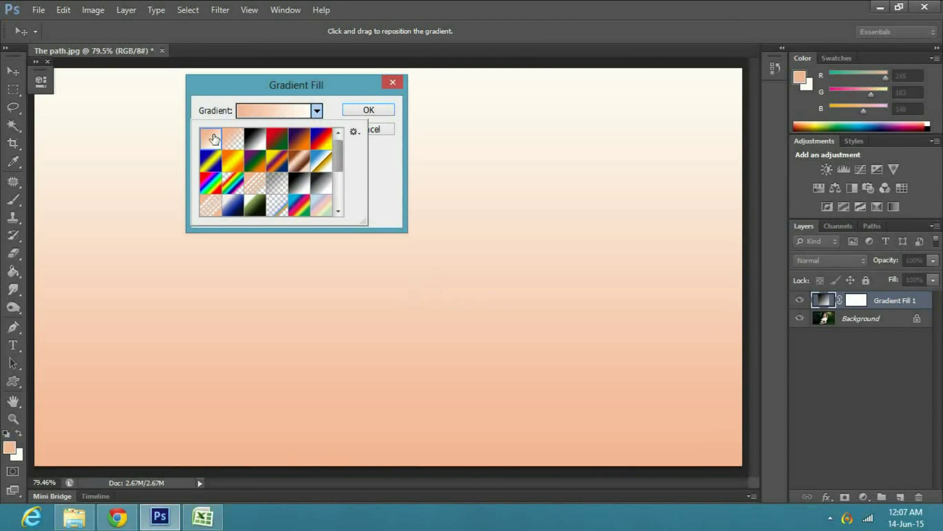
pyautogui.click(374, 116)
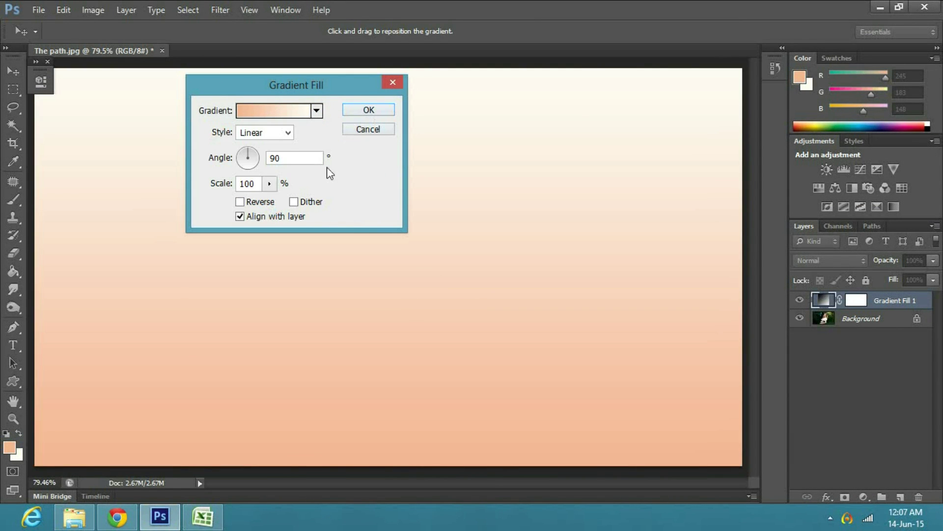
# Recolour the gradient stops to left #0a2095 and right #faa038
pyautogui.click(280, 111)
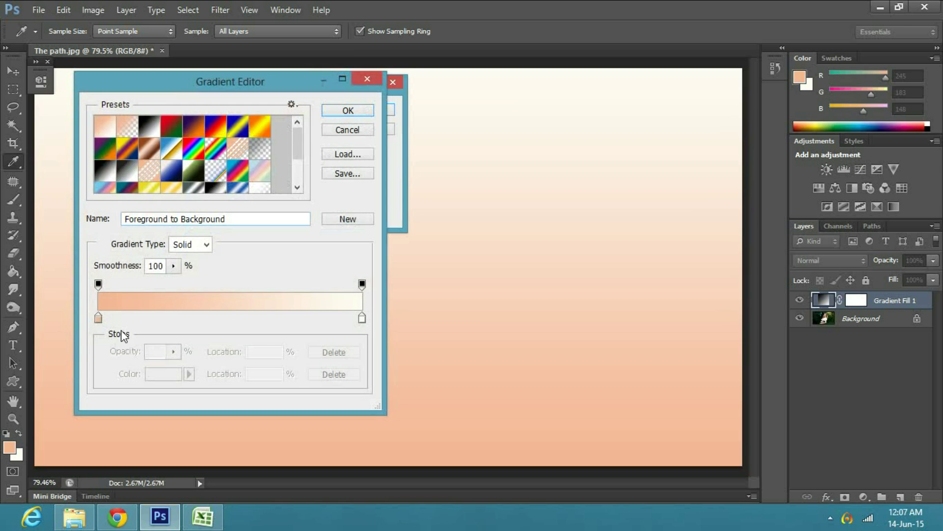
pyautogui.doubleClick(98, 318)
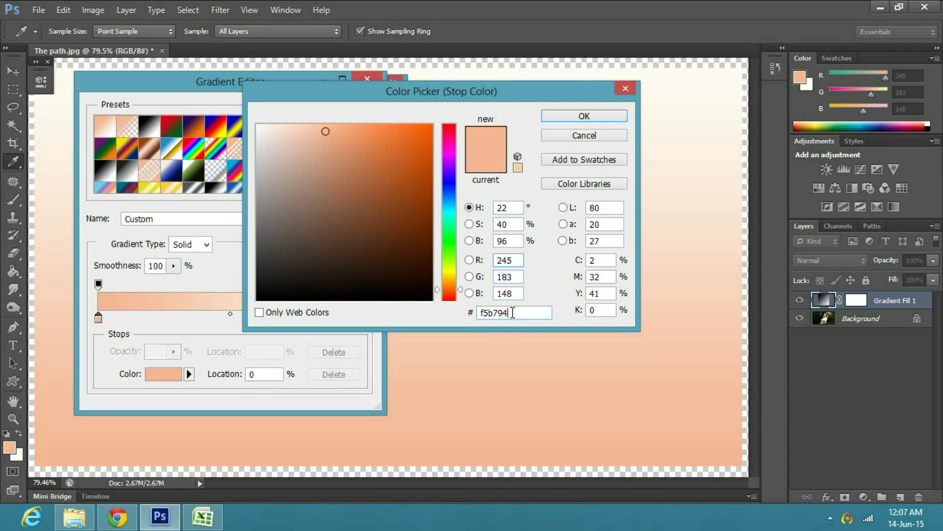
pyautogui.moveTo(513, 313); pyautogui.dragTo(468, 312)
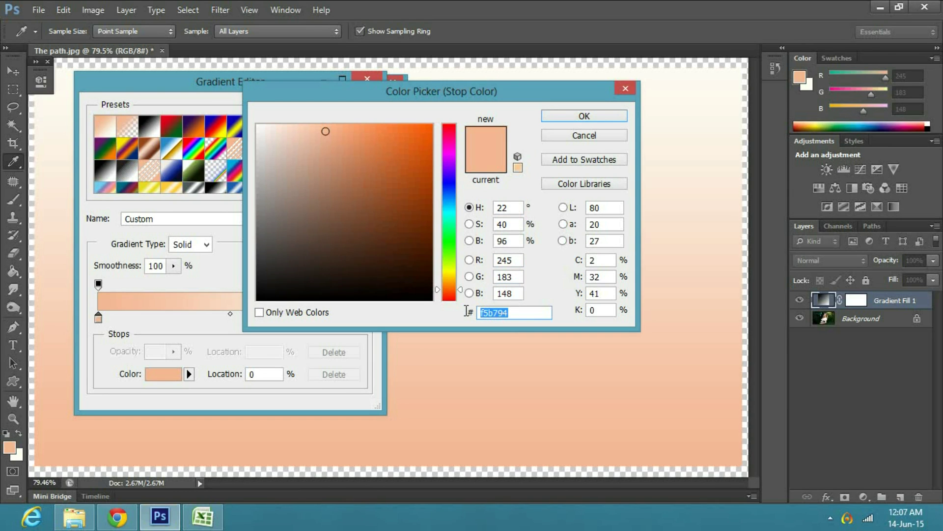
pyautogui.write('0a20')
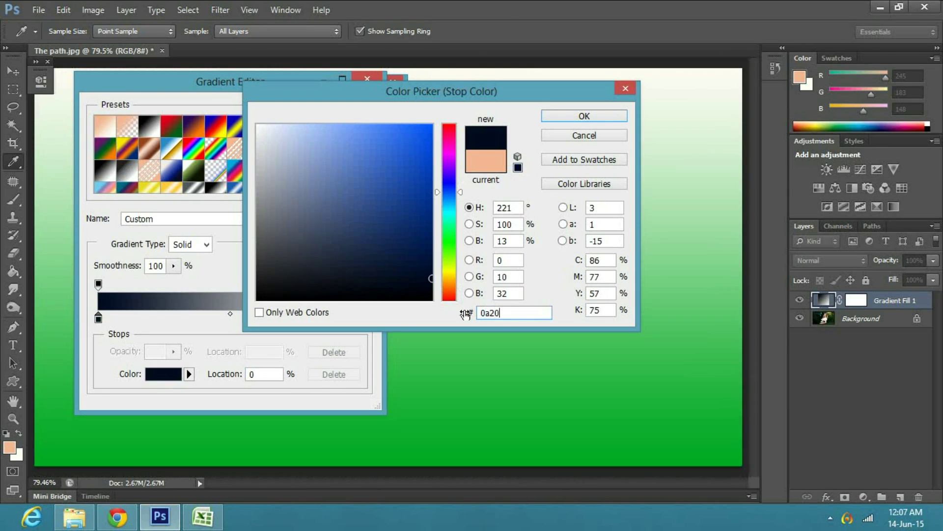
pyautogui.write('95')
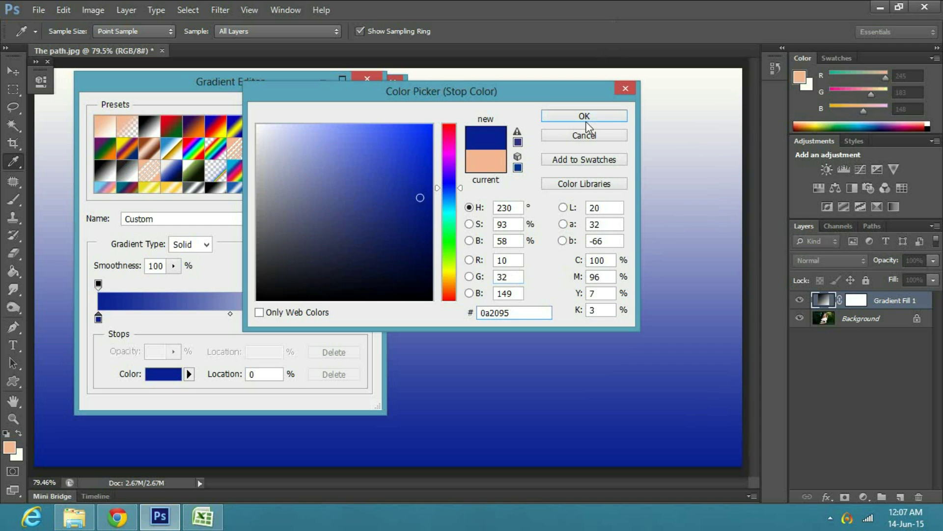
pyautogui.click(586, 116)
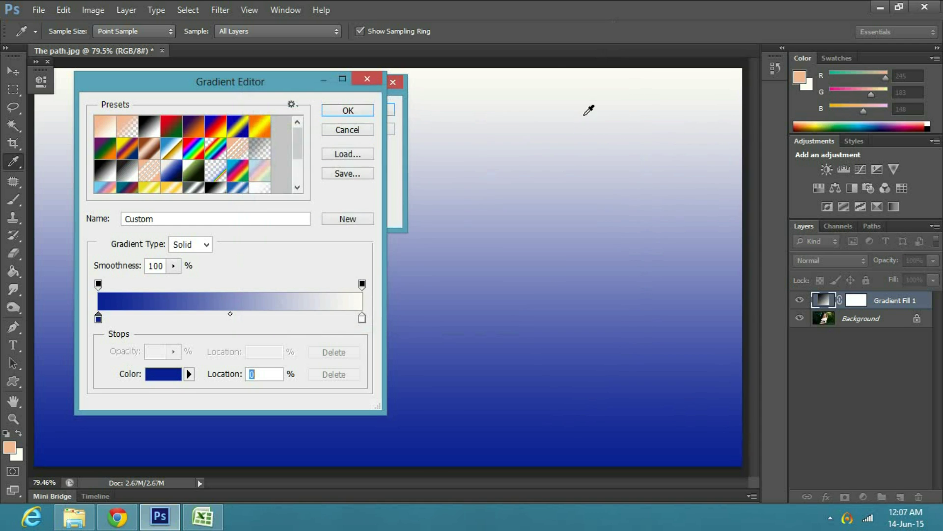
pyautogui.doubleClick(362, 318)
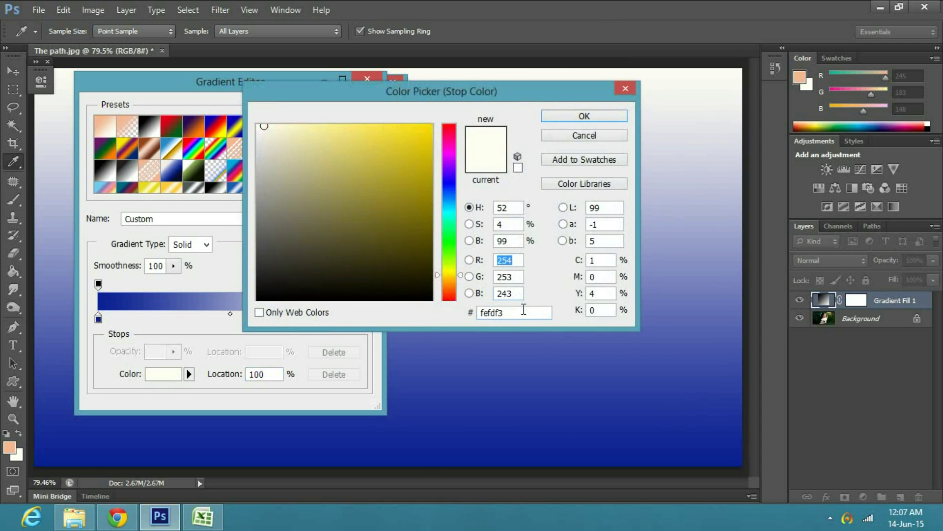
pyautogui.moveTo(514, 313); pyautogui.dragTo(480, 313)
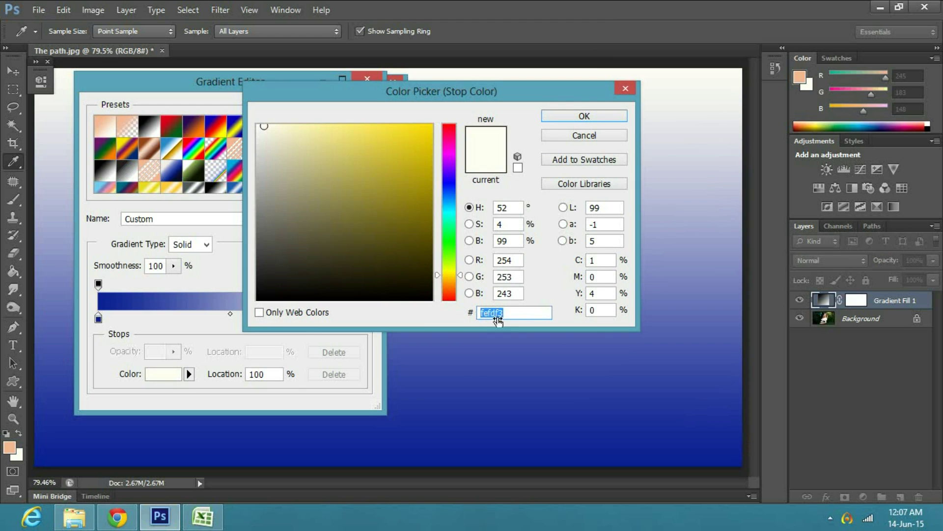
pyautogui.write('faa')
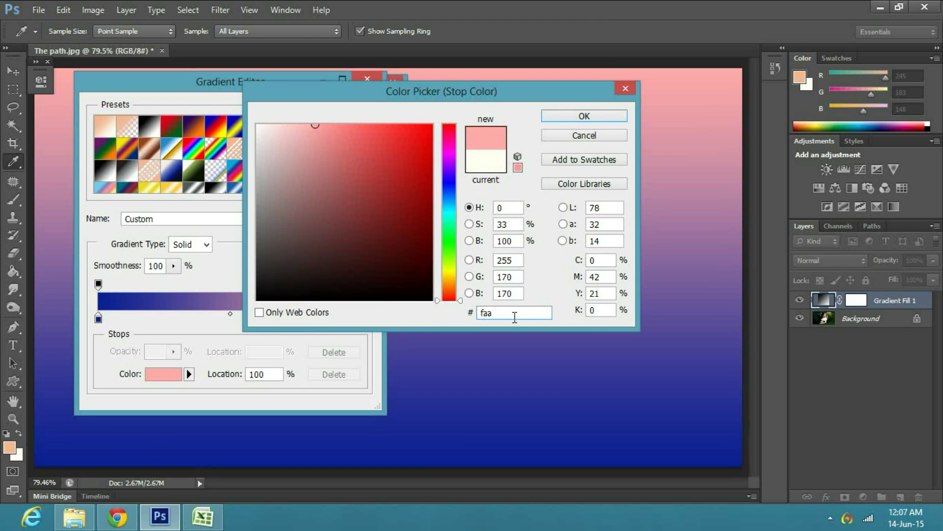
pyautogui.write('038')
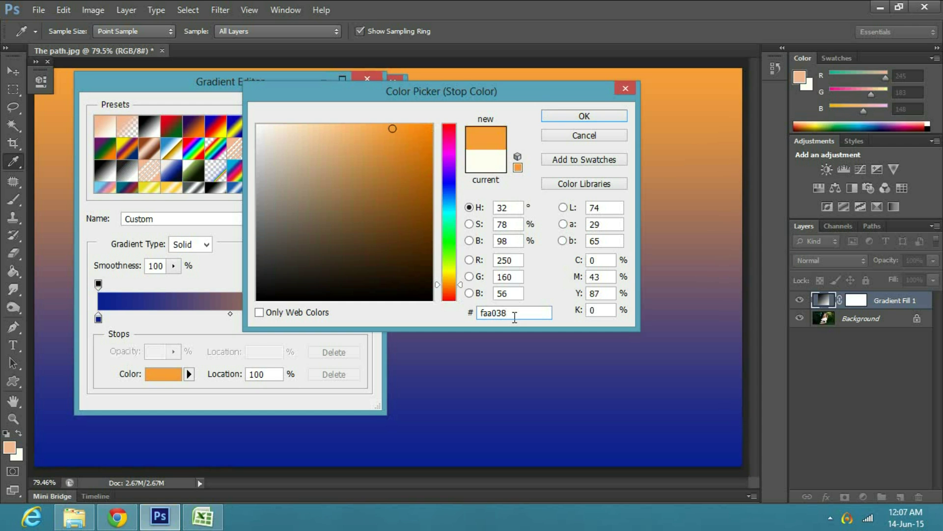
pyautogui.click(564, 118)
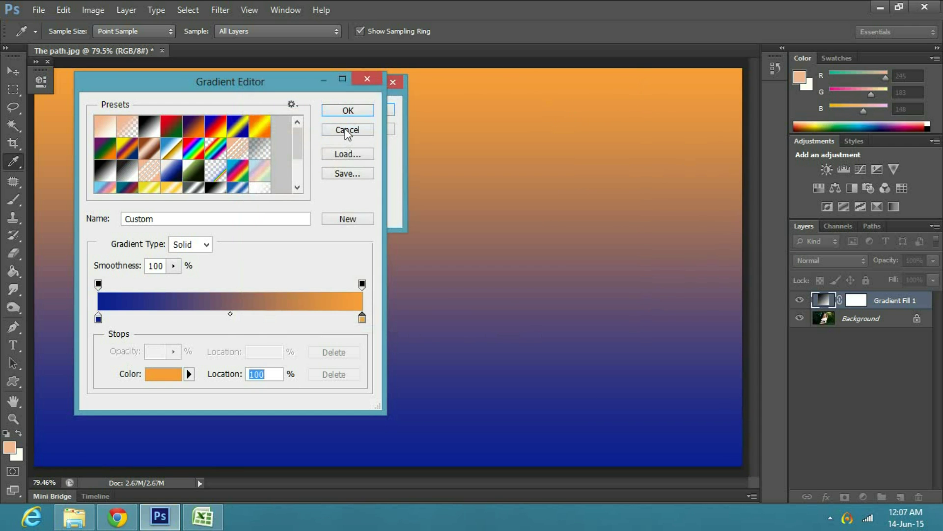
pyautogui.click(349, 110)
# Apply the gradient fill and set the layer to Hard Light at 15% opacity
pyautogui.press('Return')
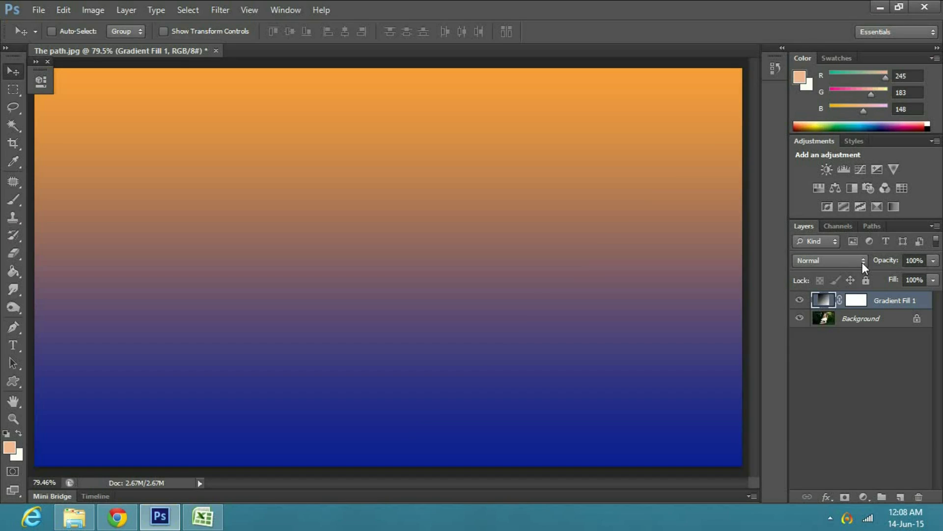
pyautogui.click(862, 263)
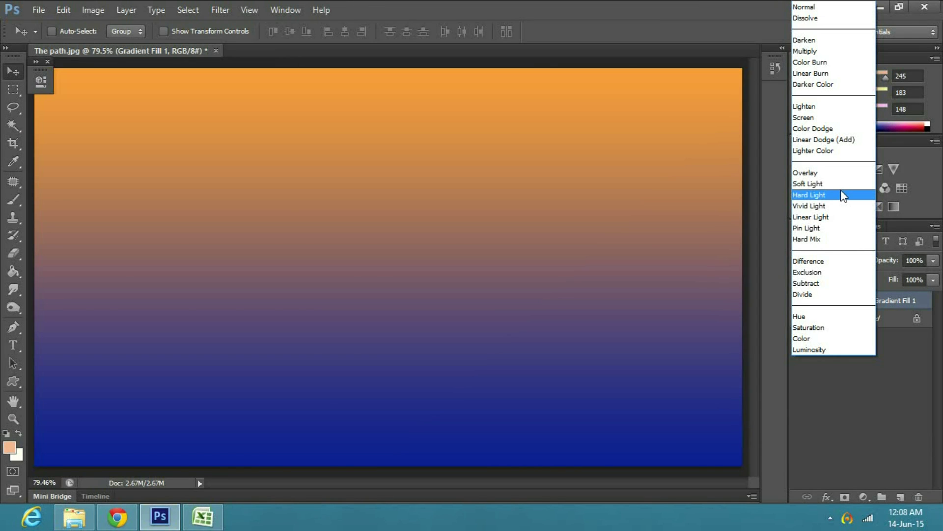
pyautogui.click(842, 192)
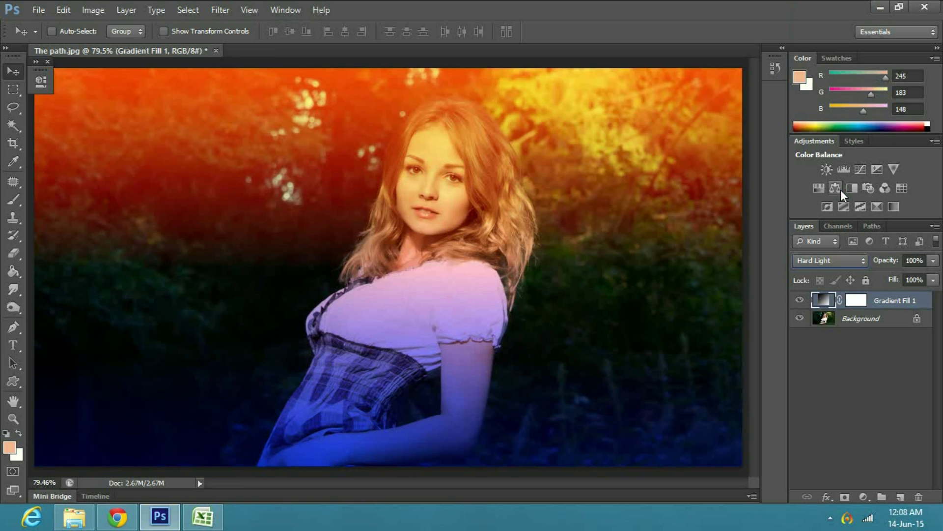
pyautogui.click(906, 260)
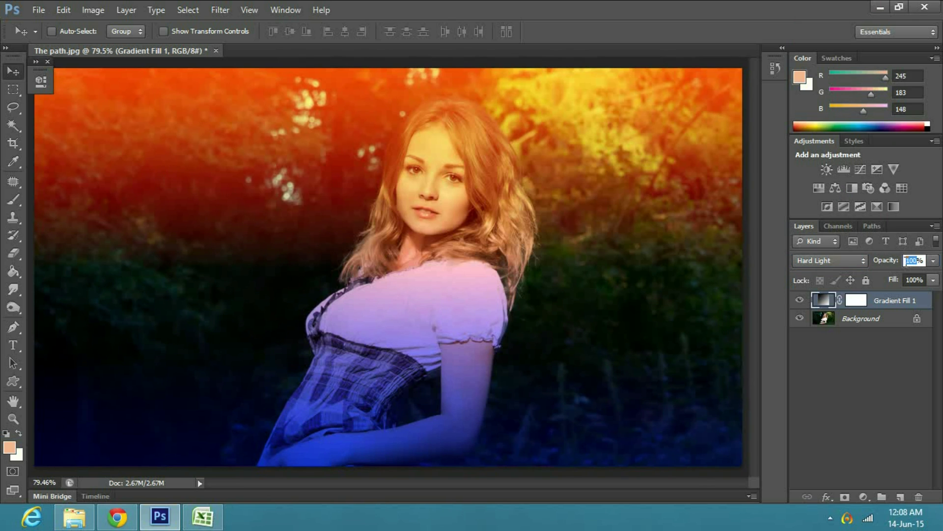
pyautogui.write('1')
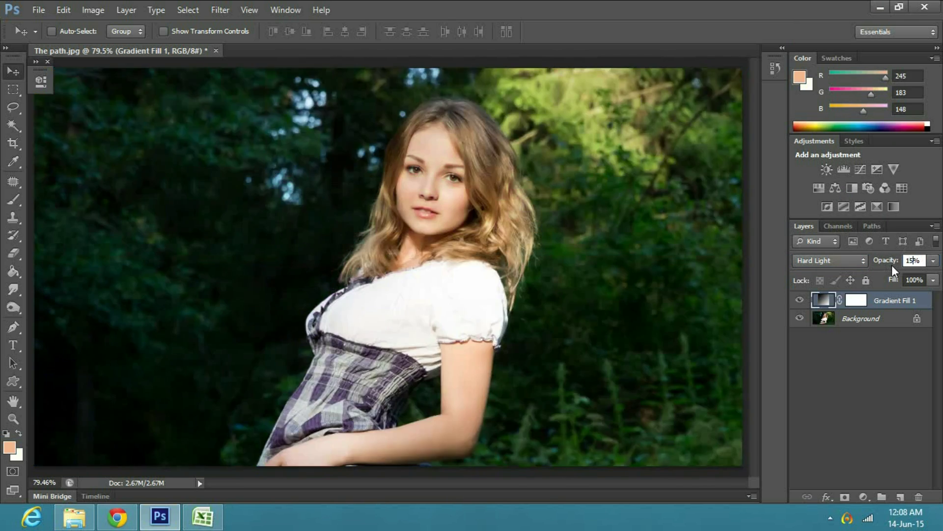
pyautogui.write('5')
# Duplicate Gradient Fill 1 and set the copy's blend mode to Screen
pyautogui.click(907, 356)
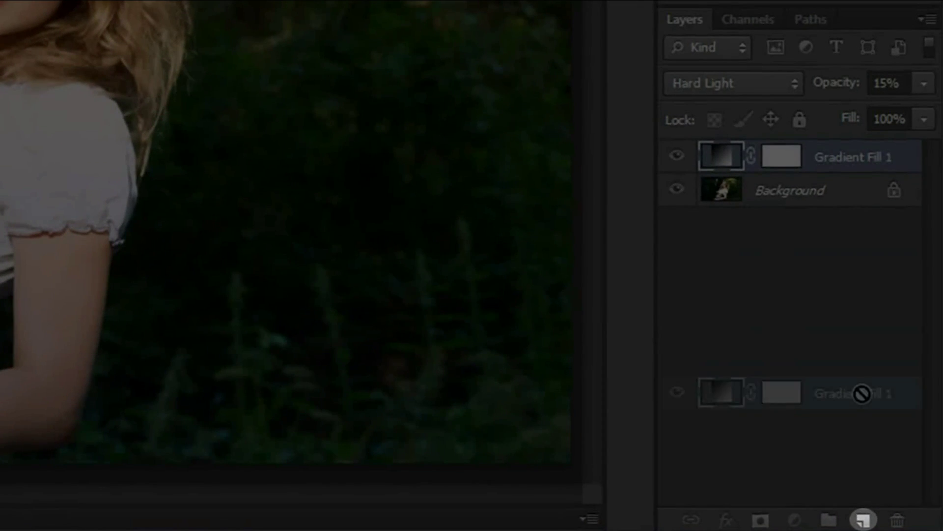
pyautogui.moveTo(887, 304)
pyautogui.mouseDown()
pyautogui.moveTo(899, 488)
pyautogui.moveTo(864, 522)
pyautogui.mouseUp()
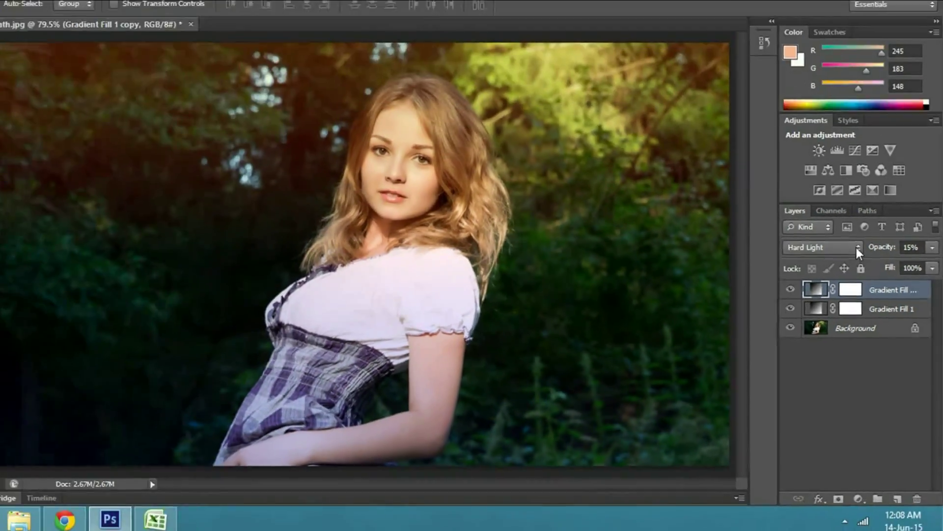
pyautogui.click(856, 247)
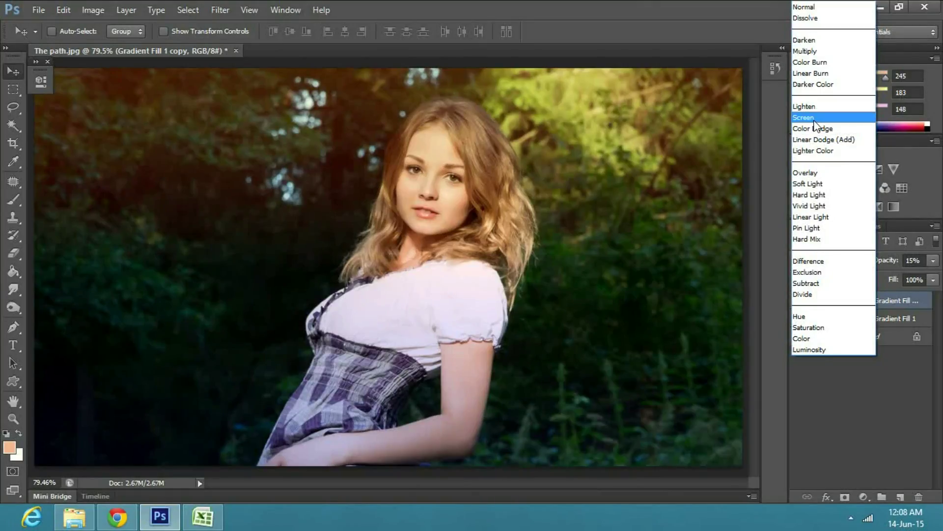
pyautogui.click(814, 121)
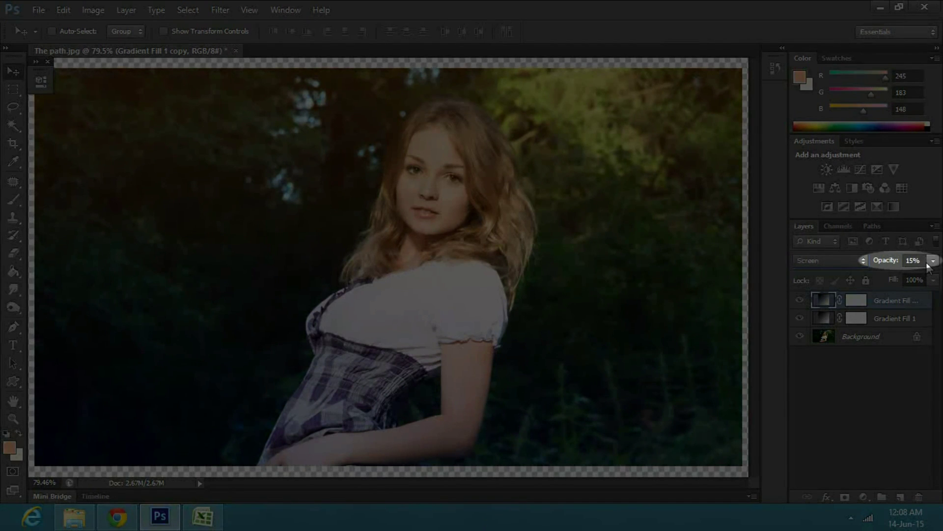
# Set the copy's opacity to 20% and deselect the layer
pyautogui.click(931, 262)
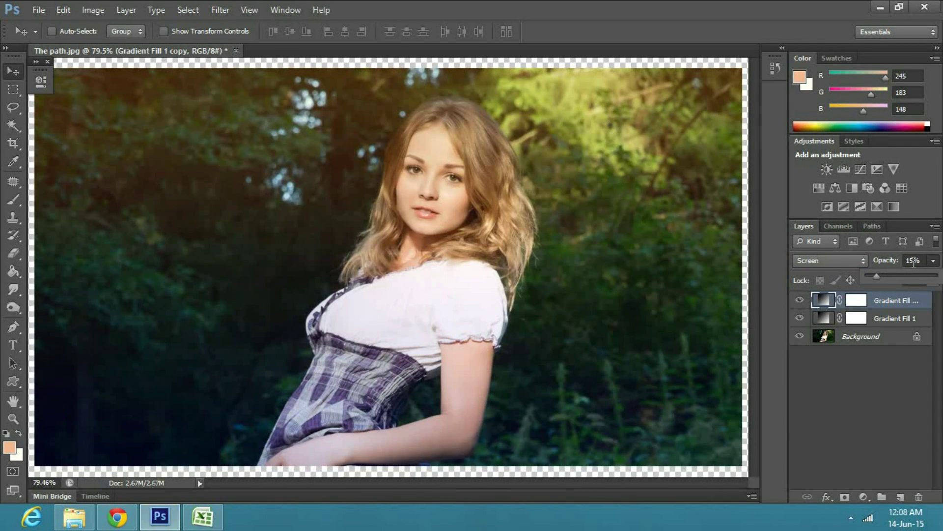
pyautogui.click(913, 262)
pyautogui.doubleClick(911, 260)
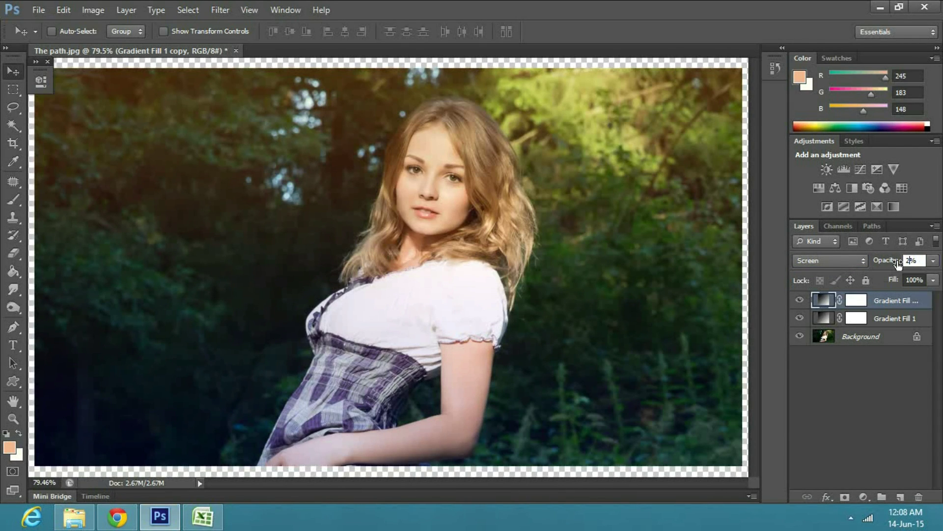
pyautogui.write('0')
pyautogui.press('Return')
pyautogui.click(852, 372)
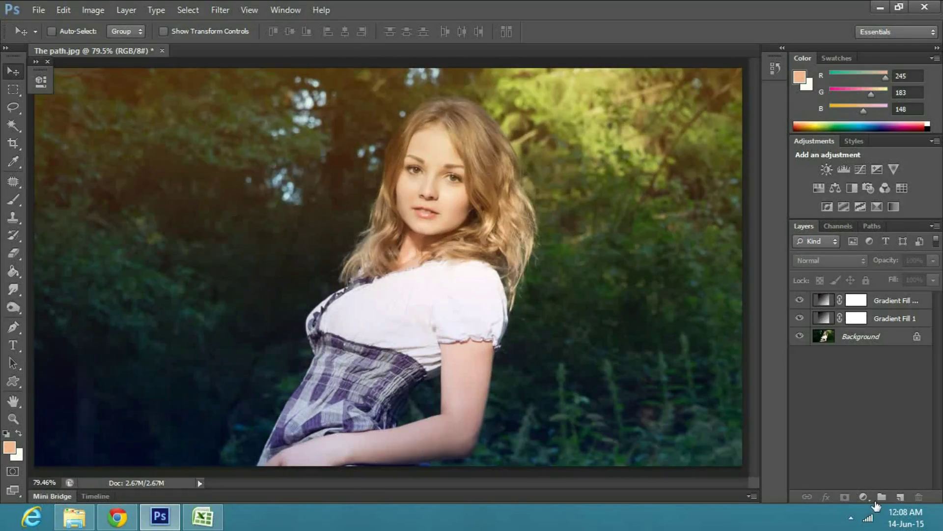
# Add a Color Balance layer with Midtones Cyan–Red −9 and Yellow–Blue −4
pyautogui.click(864, 496)
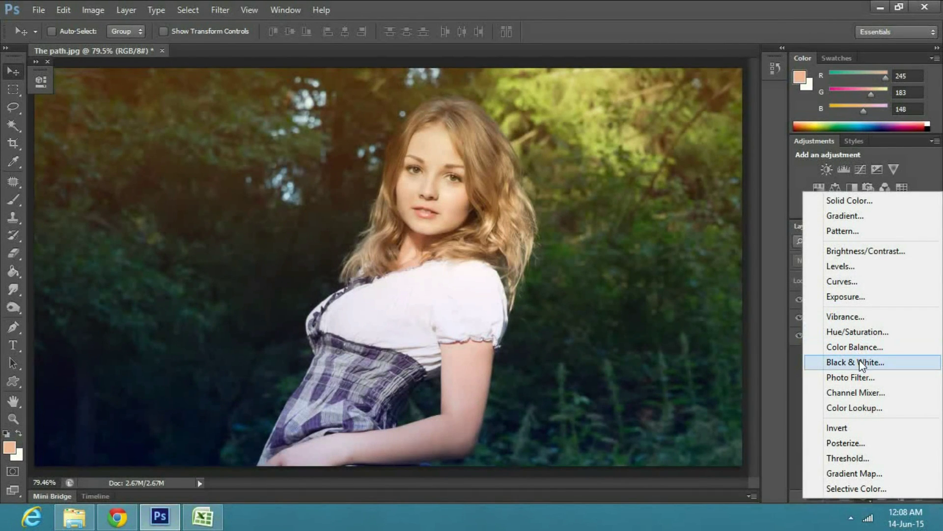
pyautogui.click(857, 347)
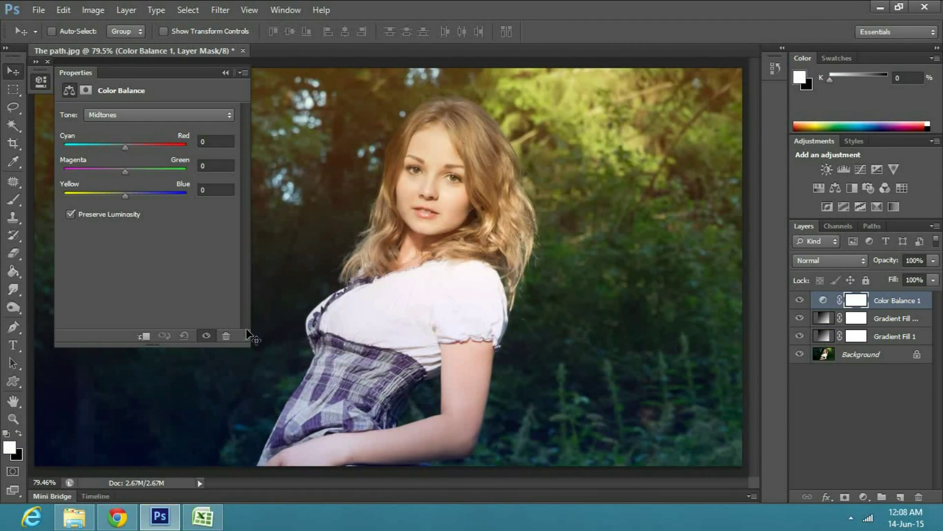
pyautogui.click(216, 142)
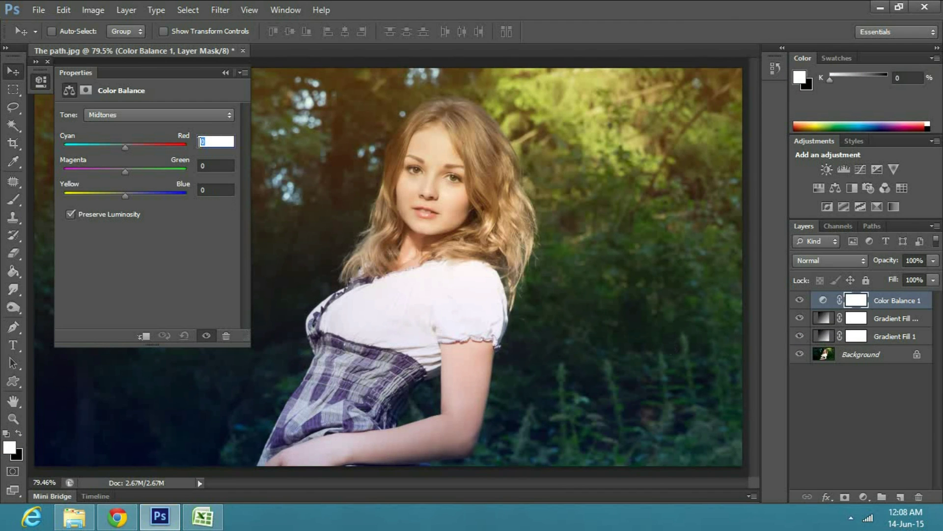
pyautogui.write('-9')
pyautogui.click(204, 188)
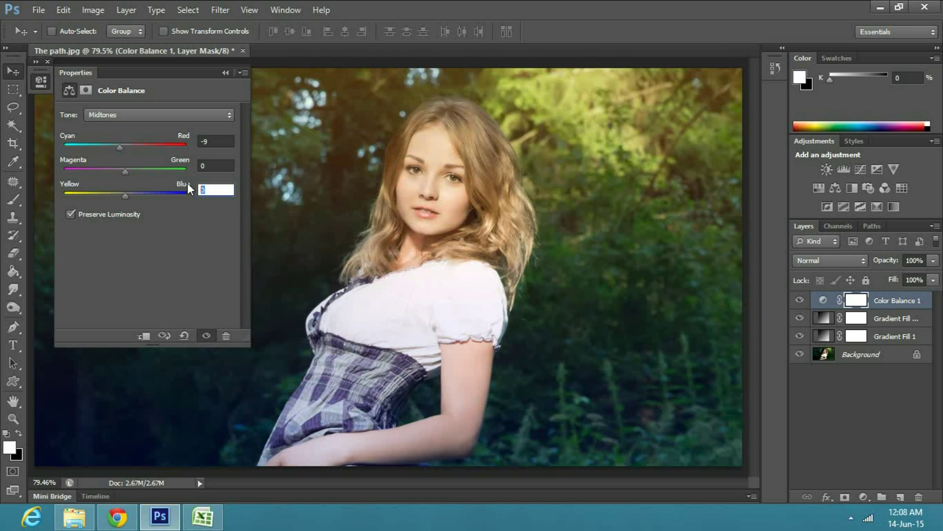
pyautogui.write('-4')
pyautogui.click(170, 120)
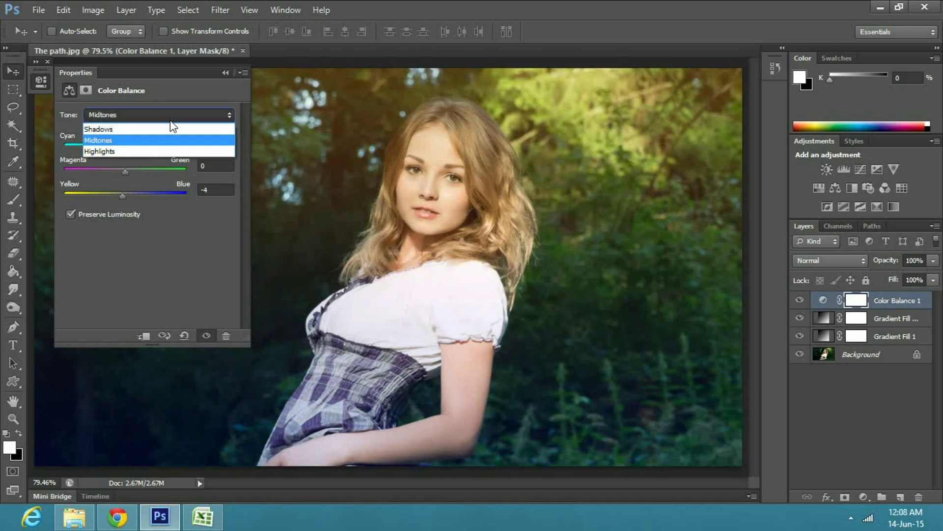
# Set the Highlights balance to Cyan–Red +7 and Yellow–Blue −10
pyautogui.click(173, 150)
pyautogui.click(214, 141)
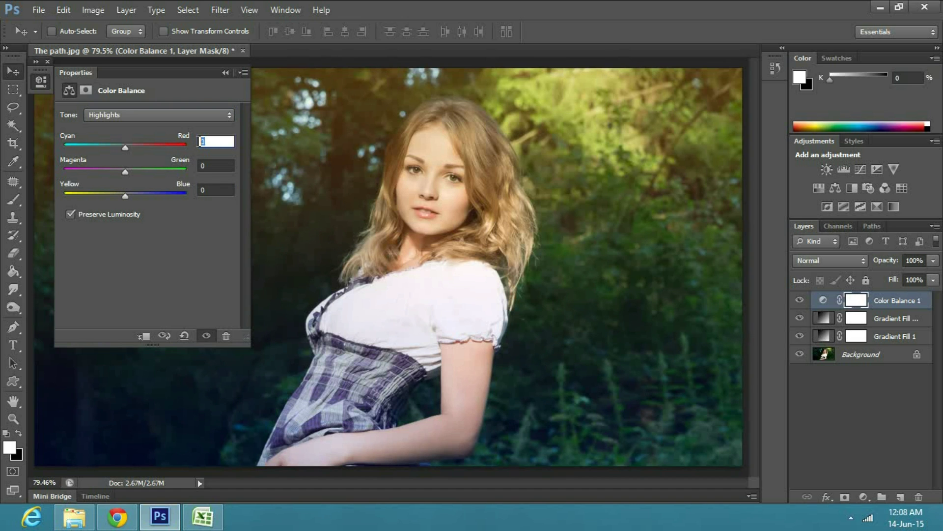
pyautogui.write('7')
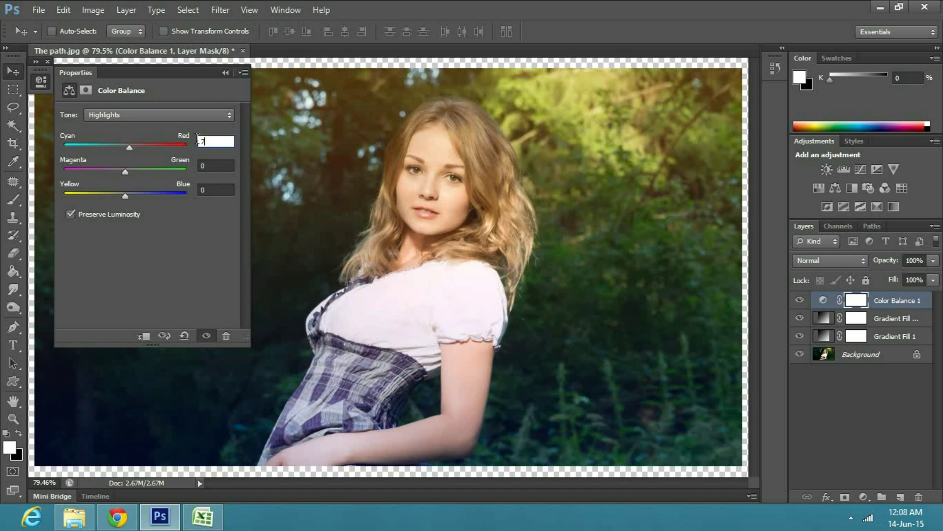
pyautogui.click(214, 190)
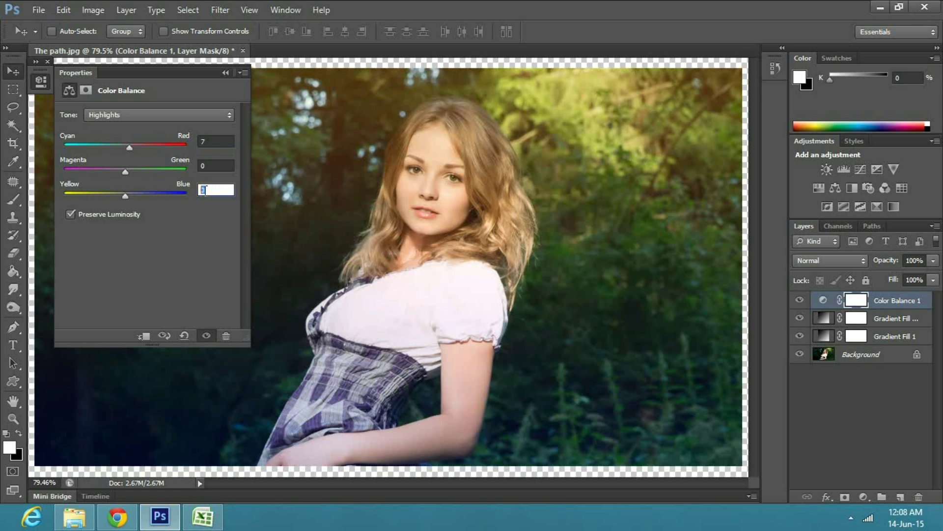
pyautogui.write('-10')
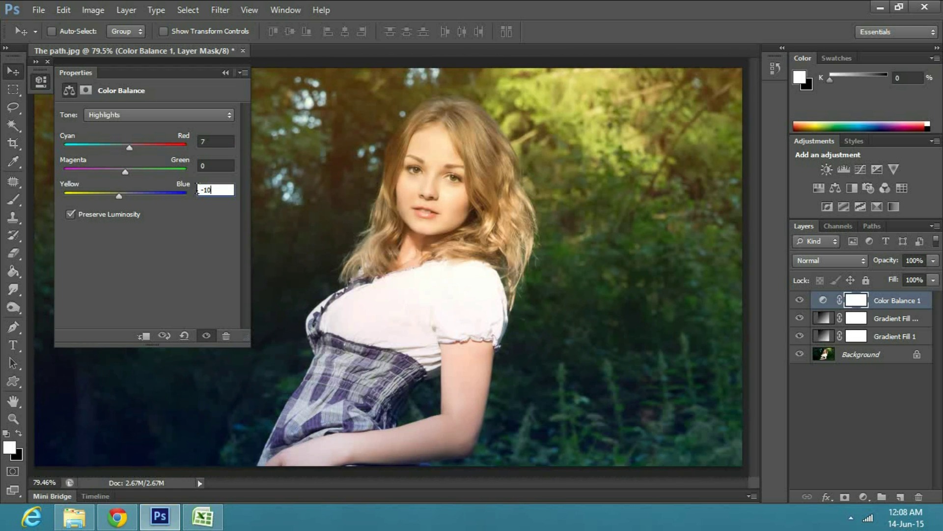
# Set the Shadows Cyan–Red balance to −30 and collapse the Properties panel
pyautogui.click(154, 117)
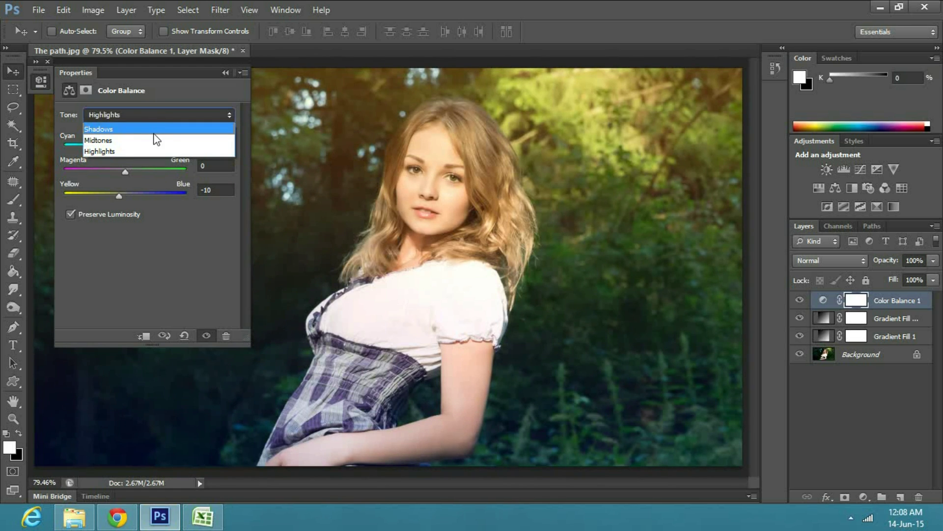
pyautogui.click(153, 134)
pyautogui.click(203, 143)
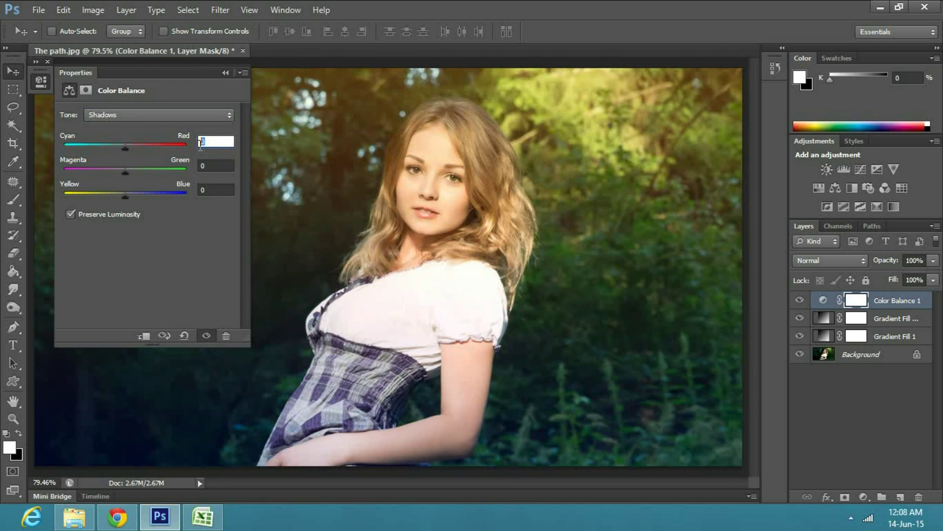
pyautogui.write('-30')
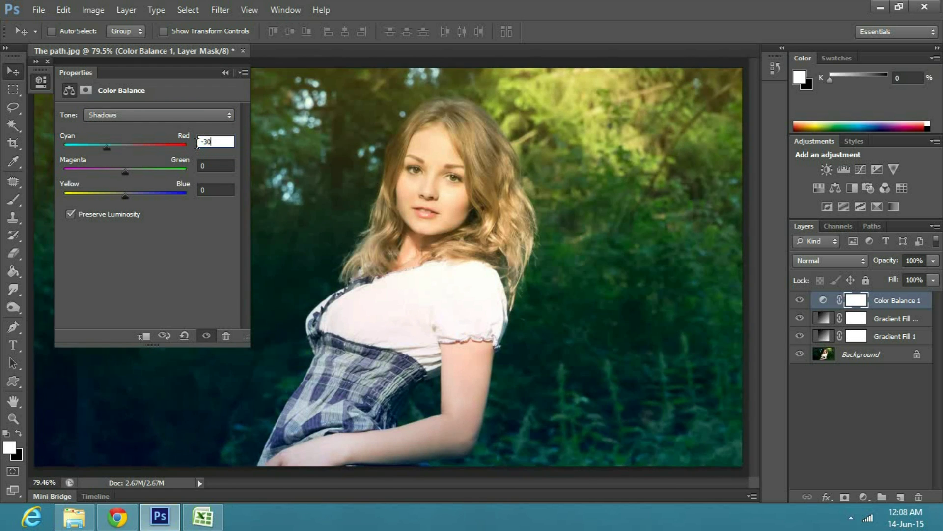
pyautogui.click(221, 72)
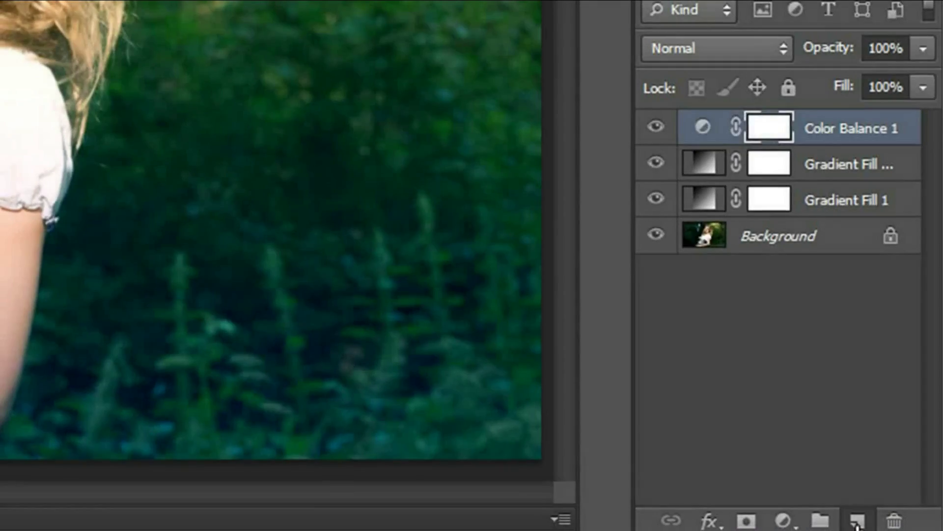
# Add a new layer, enlarge the brush, and set the foreground colour to #d18945
pyautogui.click(898, 498)
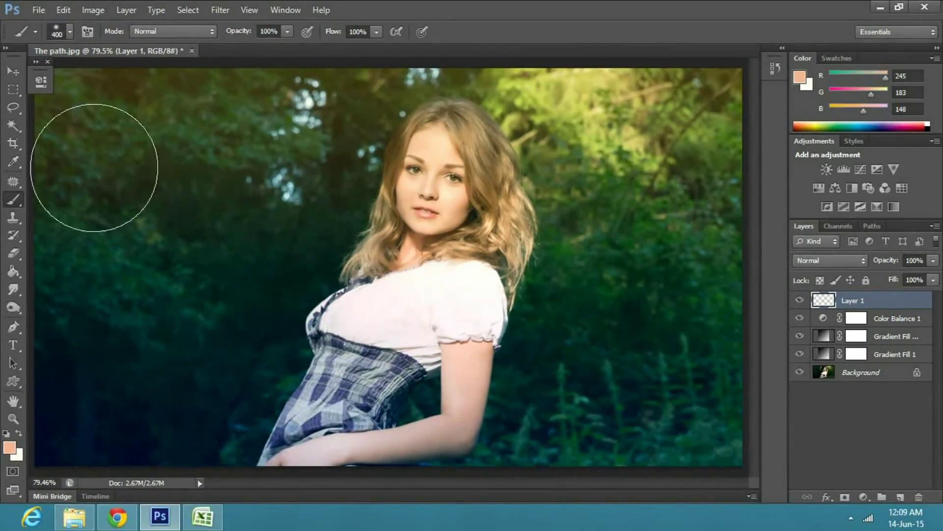
pyautogui.press(']')
pyautogui.press(']')
pyautogui.press(']')
pyautogui.click(10, 447)
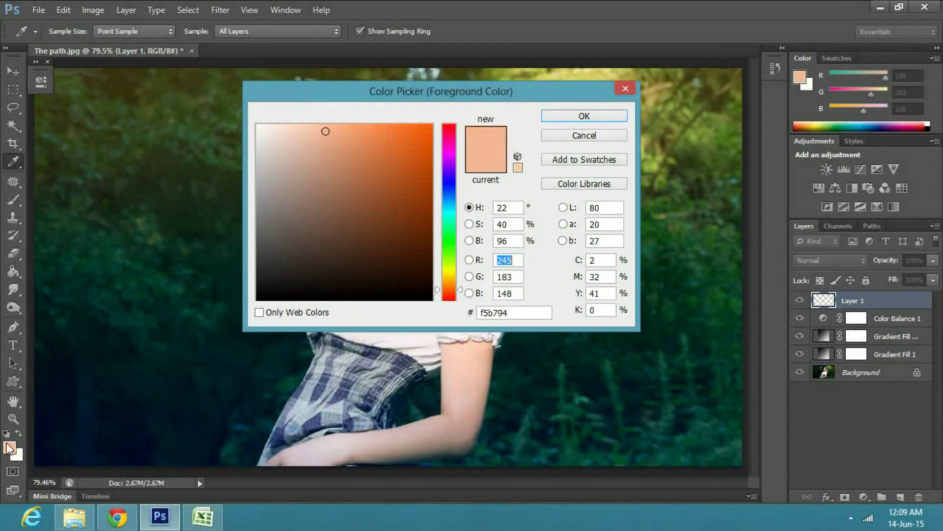
pyautogui.doubleClick(509, 314)
pyautogui.write('d1')
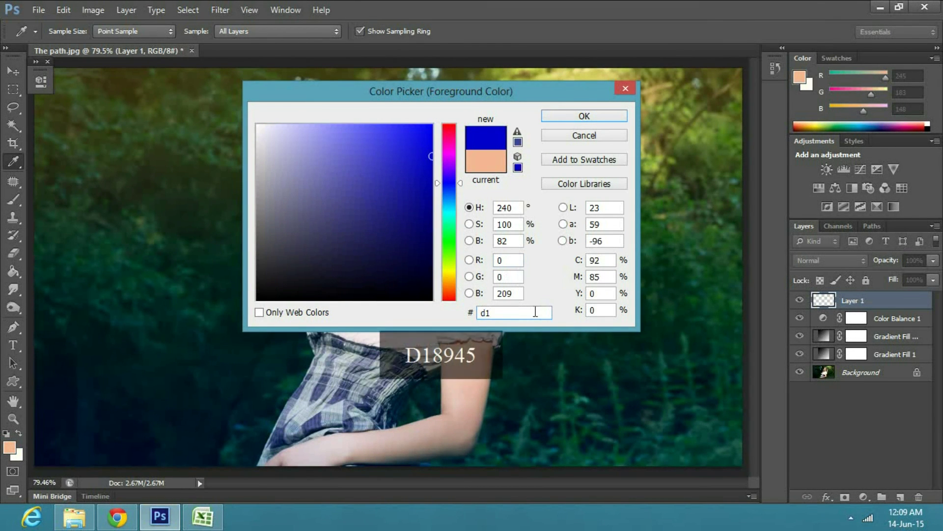
pyautogui.write('89')
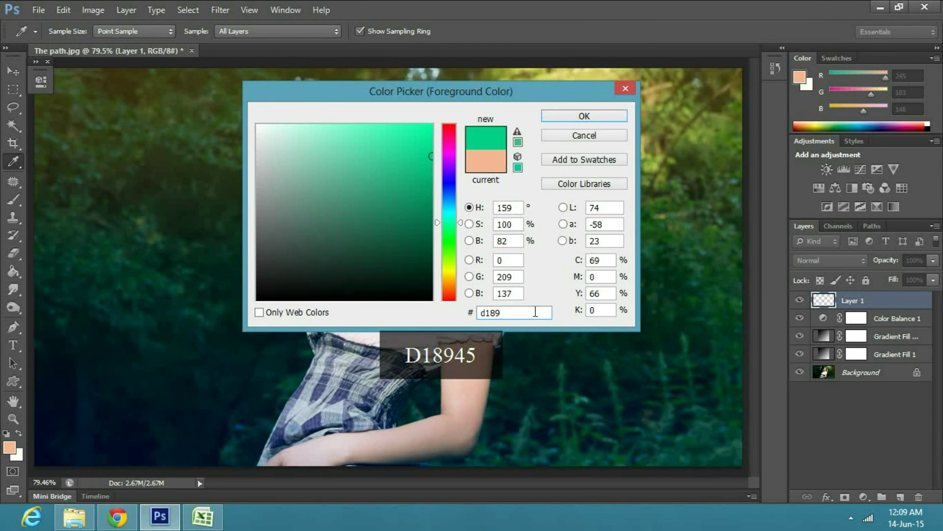
pyautogui.write('45')
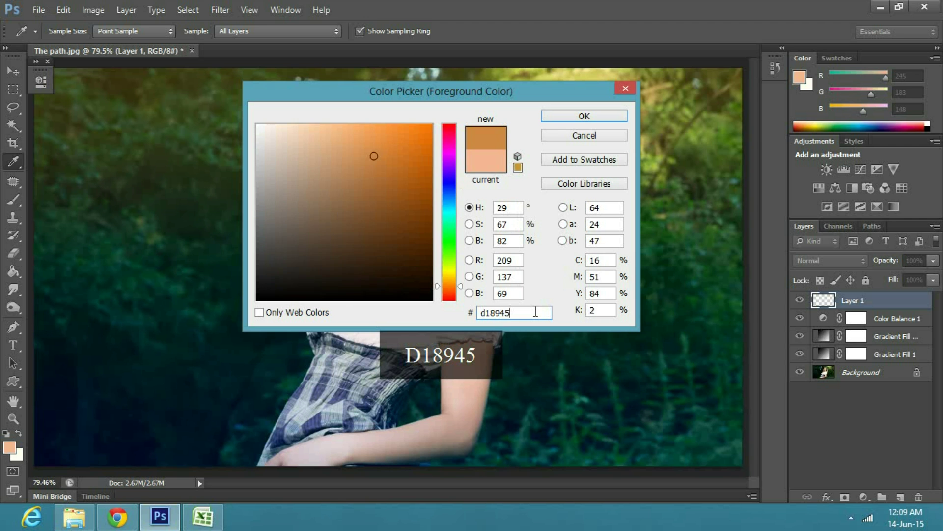
pyautogui.click(582, 118)
# Brush a soft orange glow at the top-left, then shrink the brush
pyautogui.press('b')
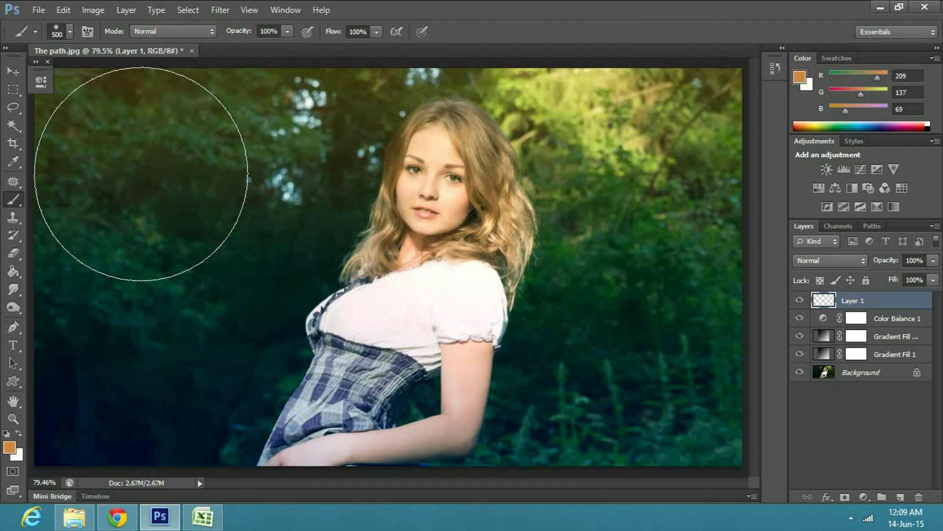
pyautogui.click(141, 174)
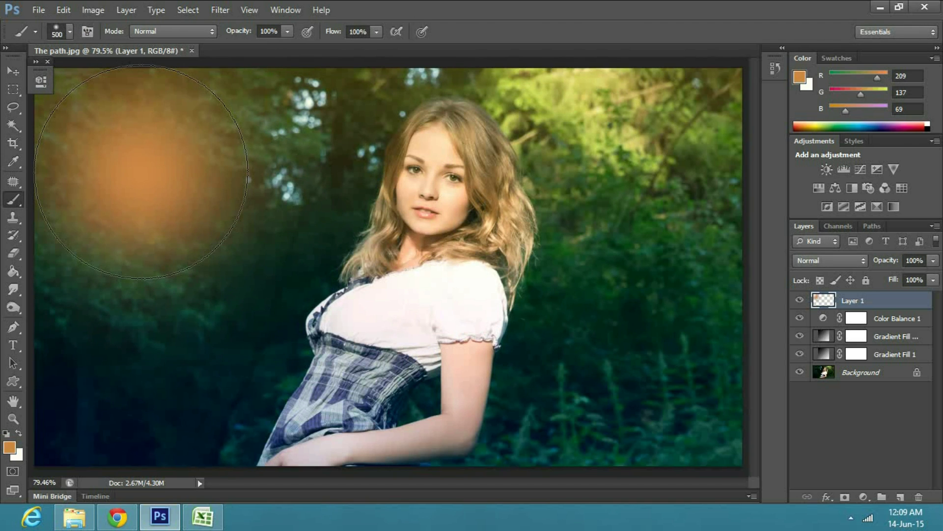
pyautogui.press('[')
pyautogui.press('[')
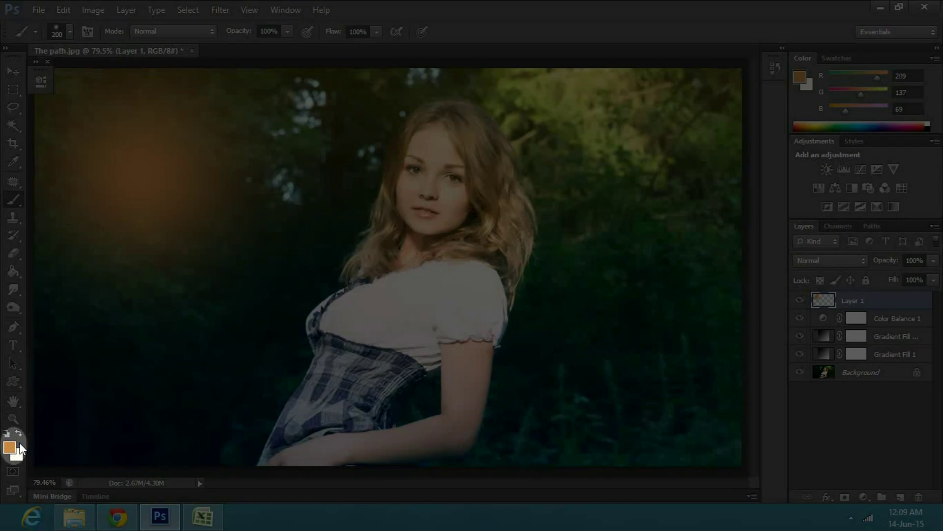
# Set the foreground colour to #f5b794 and dab a peach glow upper-left
pyautogui.click(14, 447)
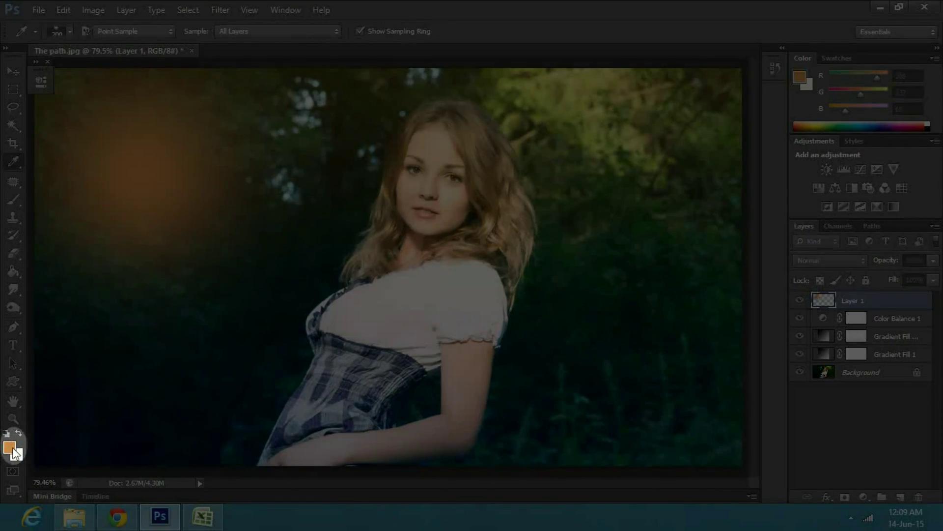
pyautogui.doubleClick(483, 313)
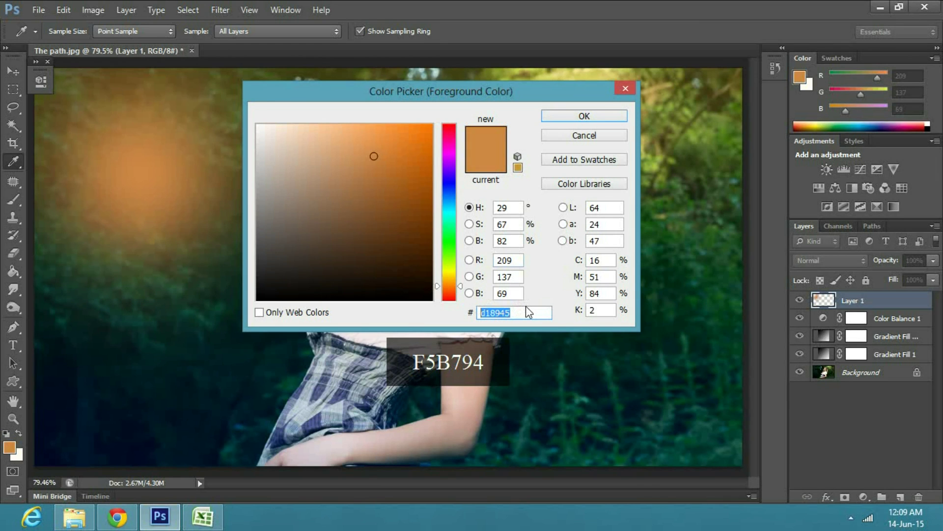
pyautogui.write('f5b')
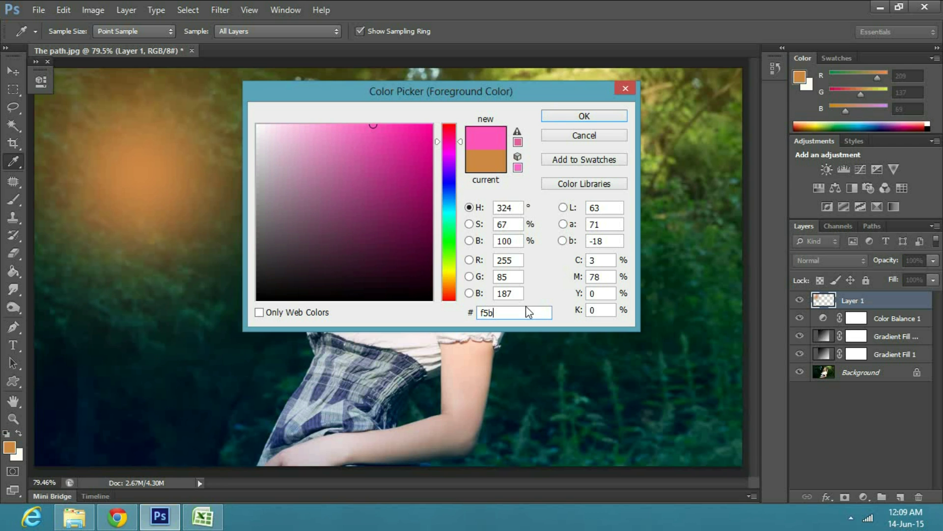
pyautogui.write('794')
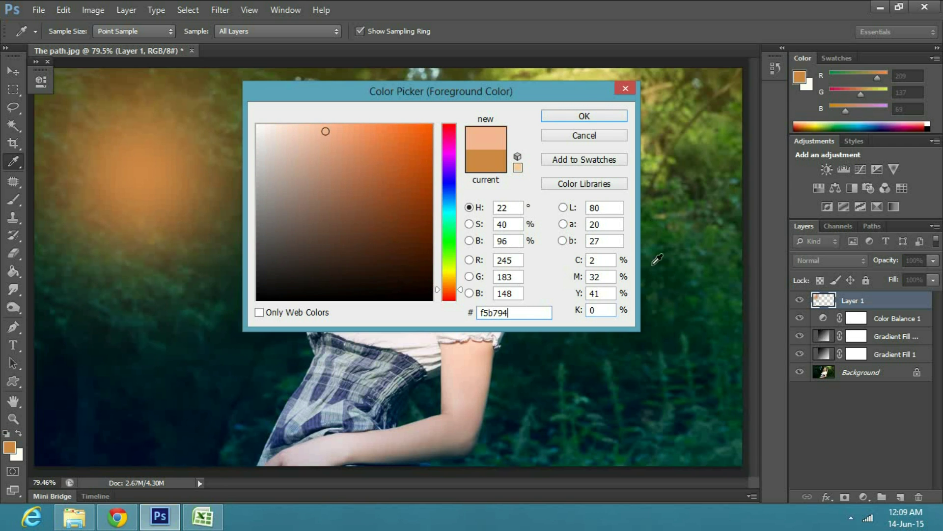
pyautogui.click(586, 118)
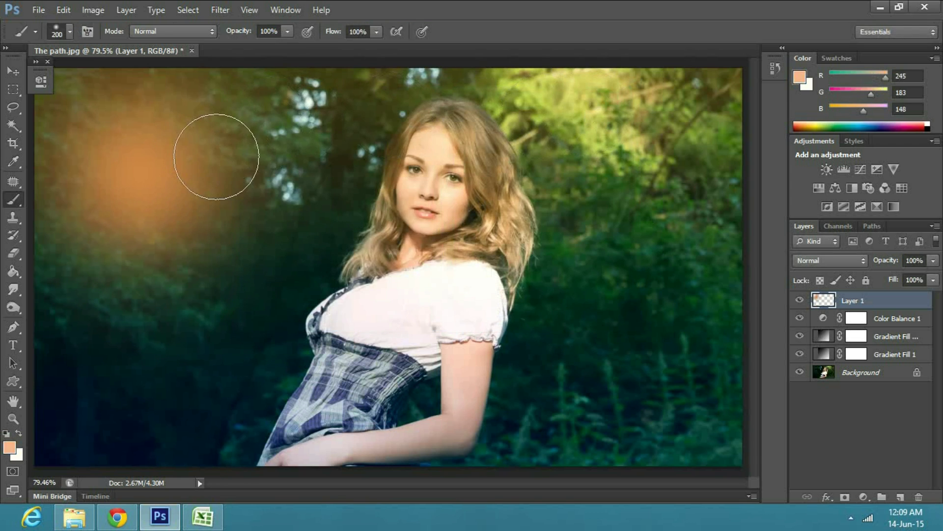
pyautogui.click(210, 154)
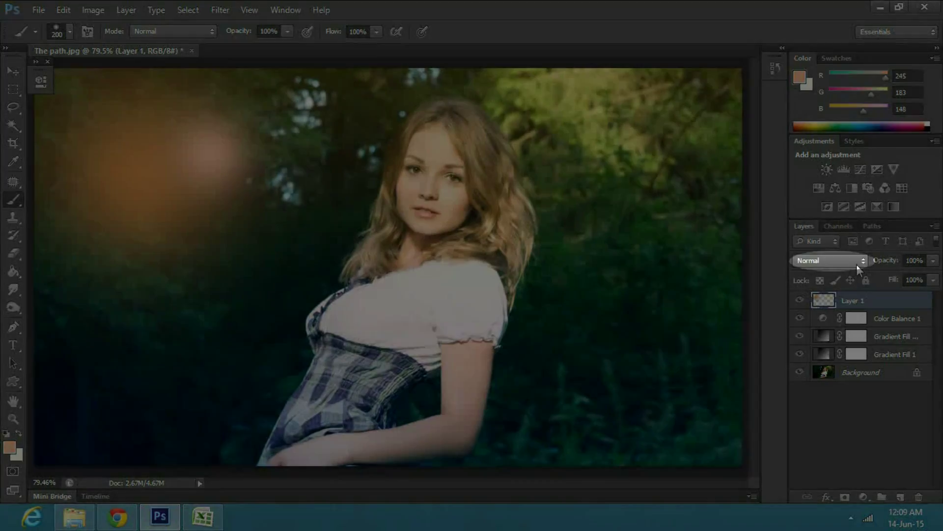
# Set Layer 1 to Screen and move the glow toward the top-left
pyautogui.click(859, 264)
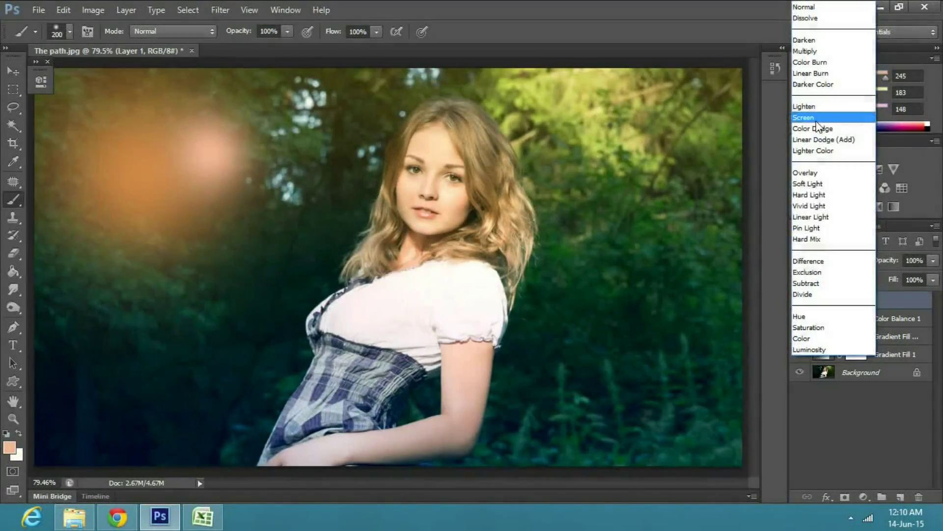
pyautogui.click(816, 119)
pyautogui.click(15, 72)
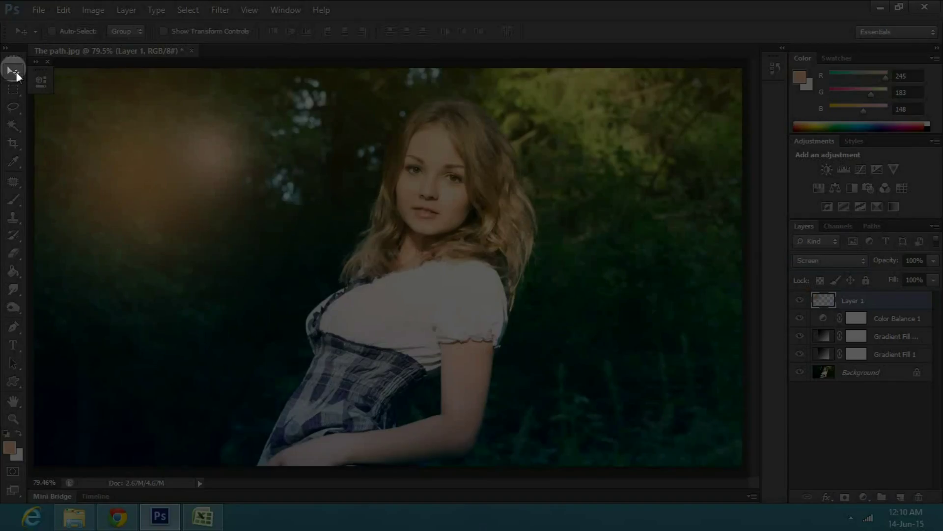
pyautogui.moveTo(250, 221); pyautogui.dragTo(156, 164)
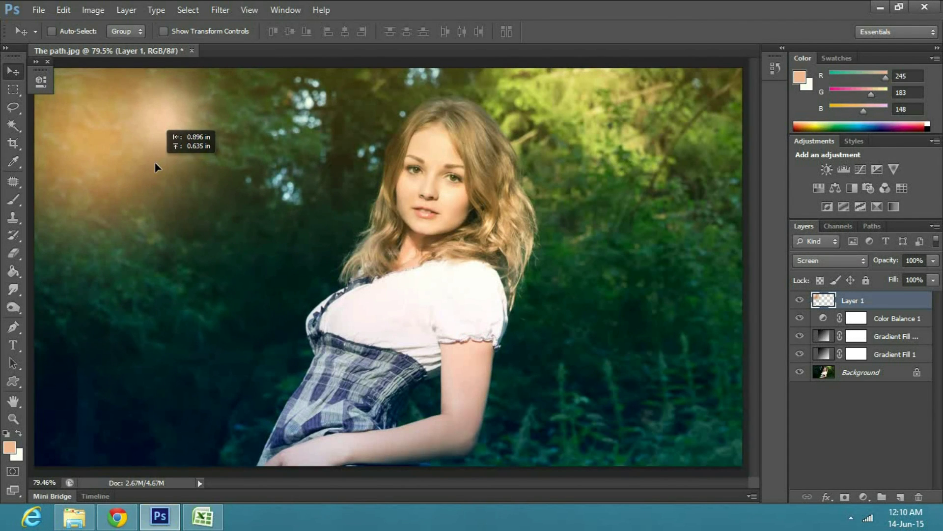
# Enlarge the glow layer with Free Transform
pyautogui.hotkey('ctrl', 't')
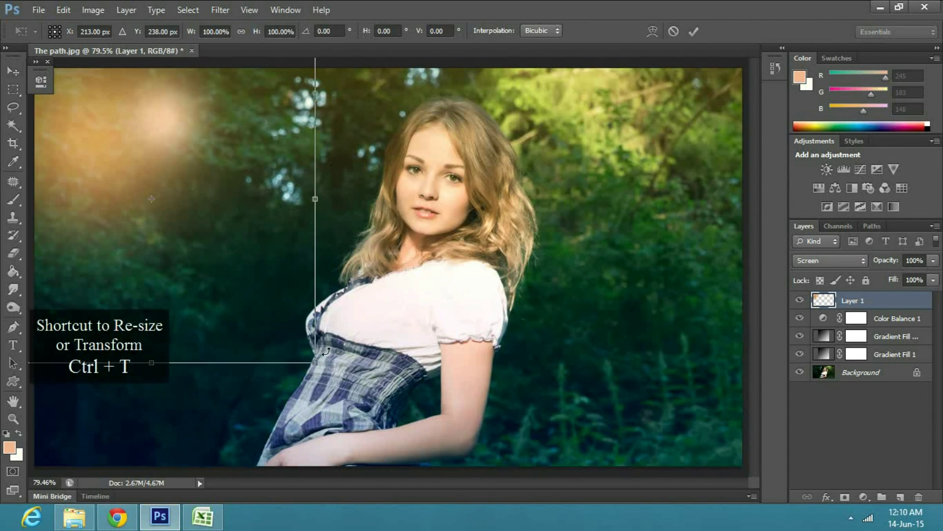
pyautogui.moveTo(313, 364); pyautogui.dragTo(401, 426)
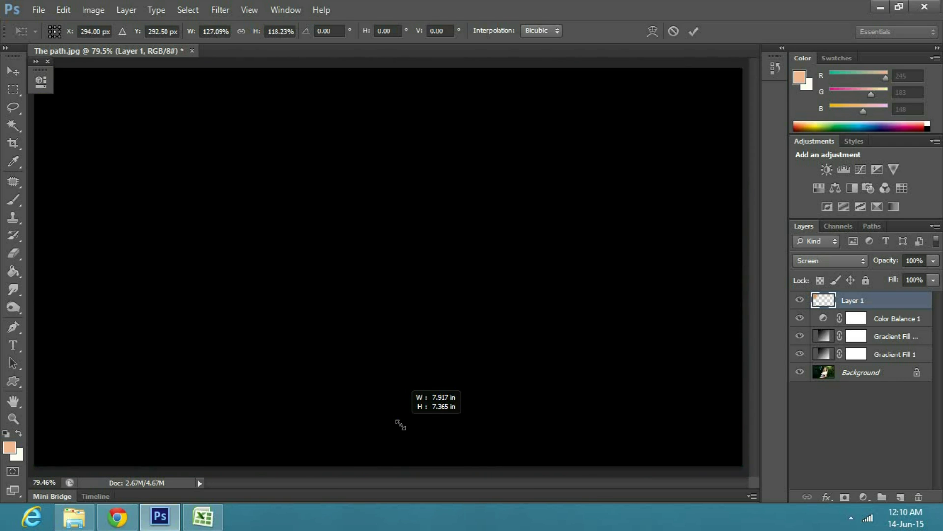
pyautogui.press('Return')
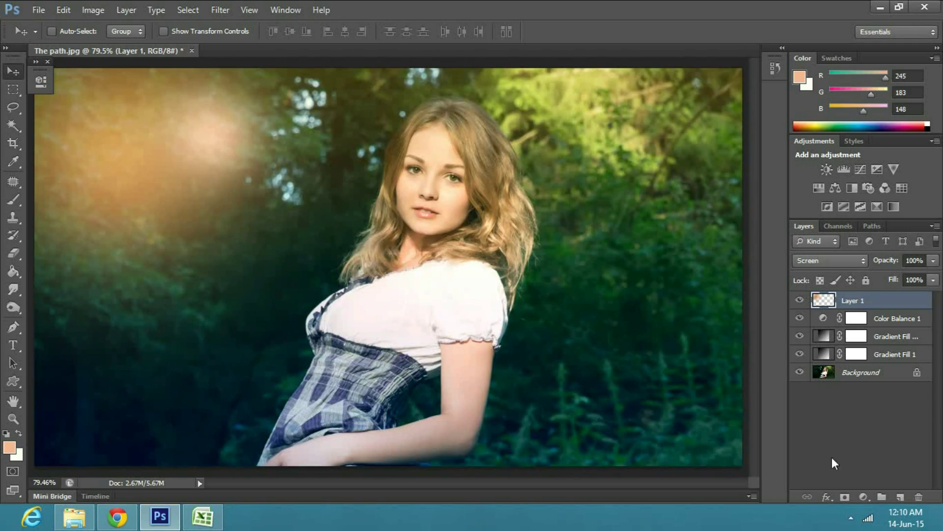
# Add a Solid Color fill layer with hex #28180a
pyautogui.click(864, 492)
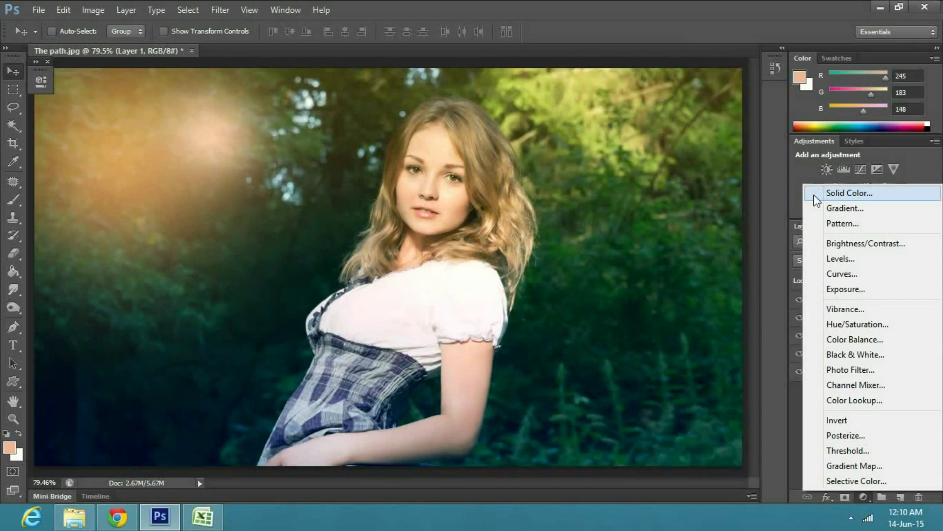
pyautogui.click(815, 194)
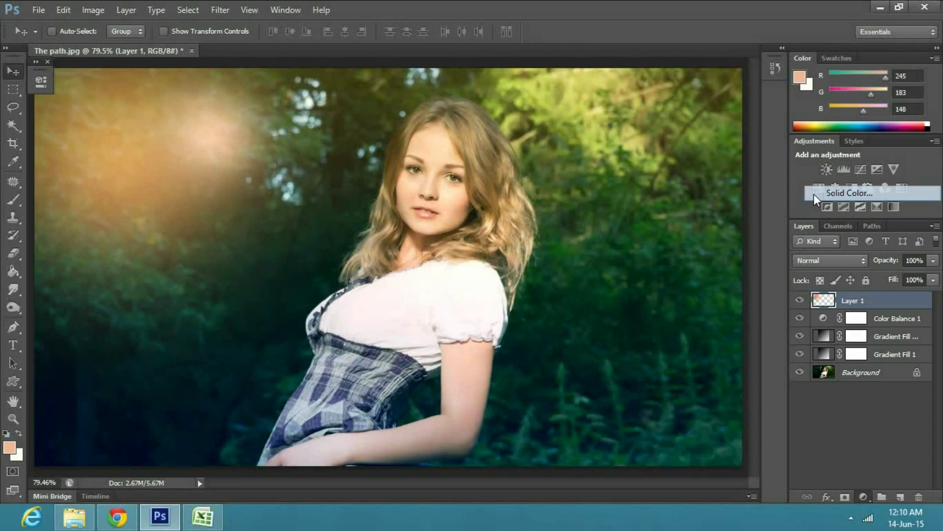
pyautogui.moveTo(512, 312); pyautogui.dragTo(472, 313)
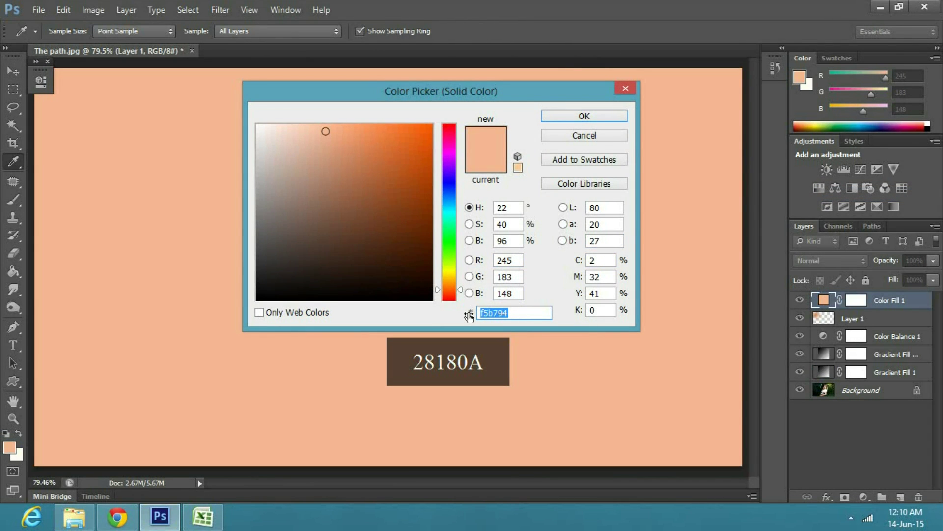
pyautogui.write('2818')
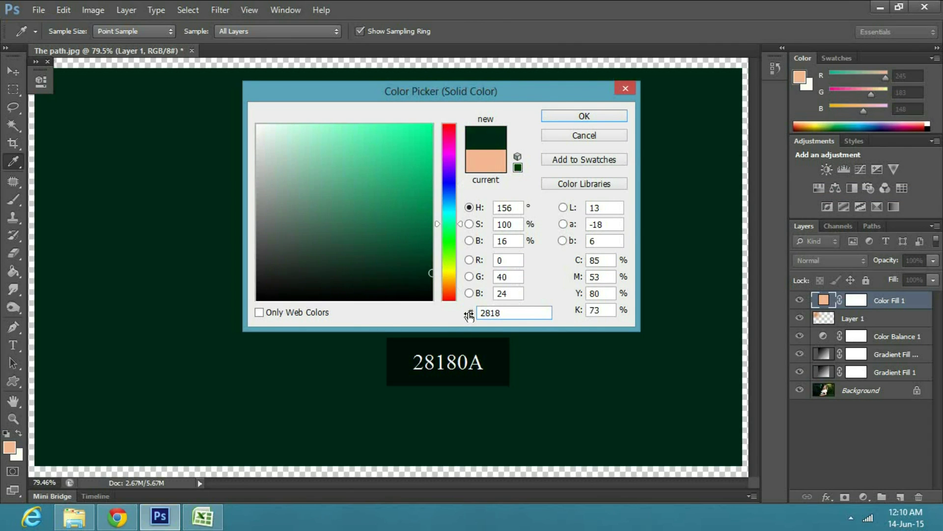
pyautogui.write('0a')
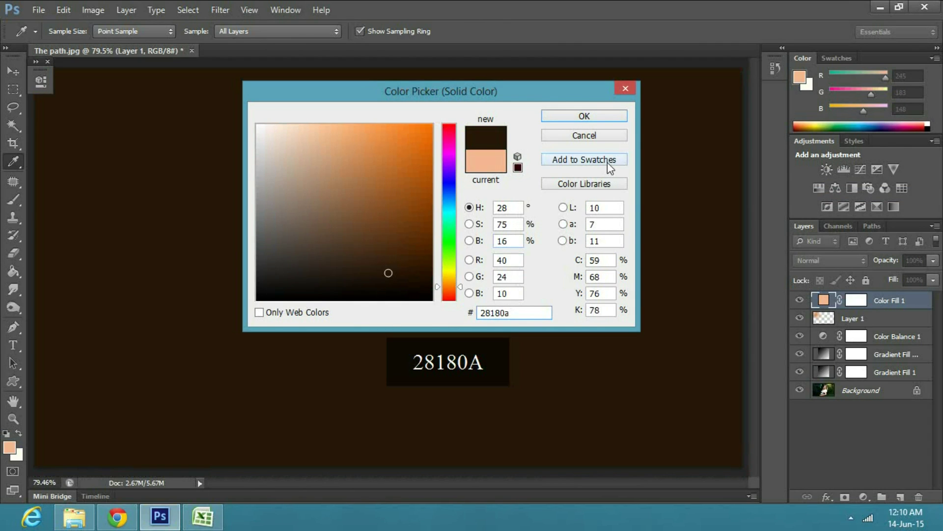
pyautogui.click(584, 116)
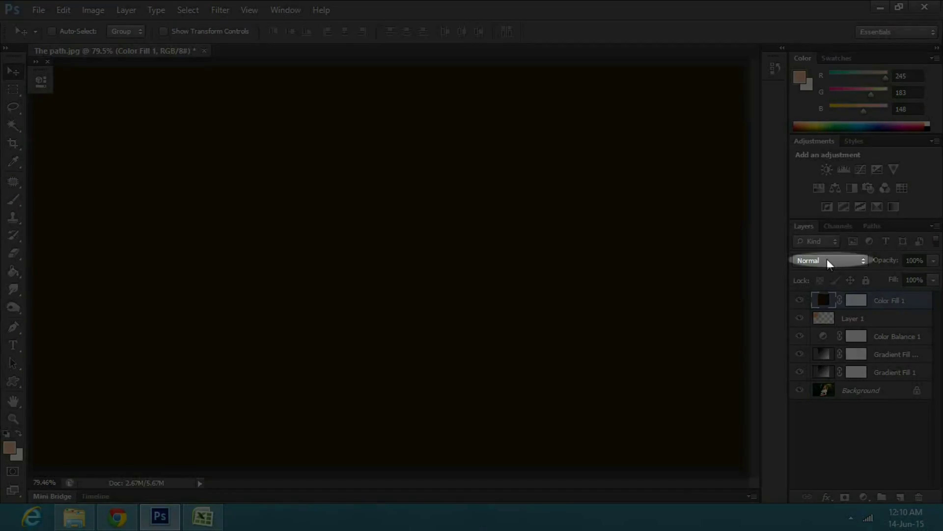
# Blend the colour fill layer in Screen mode at 70% opacity
pyautogui.click(827, 258)
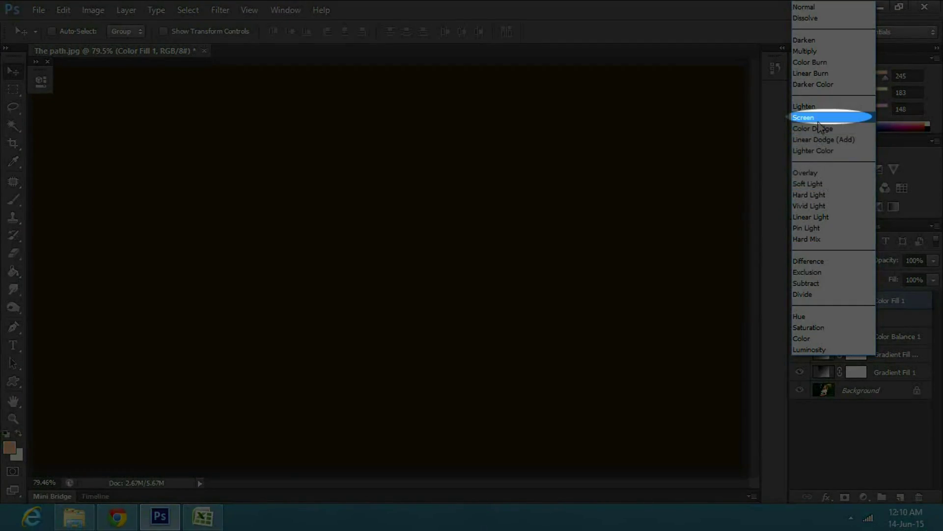
pyautogui.click(818, 118)
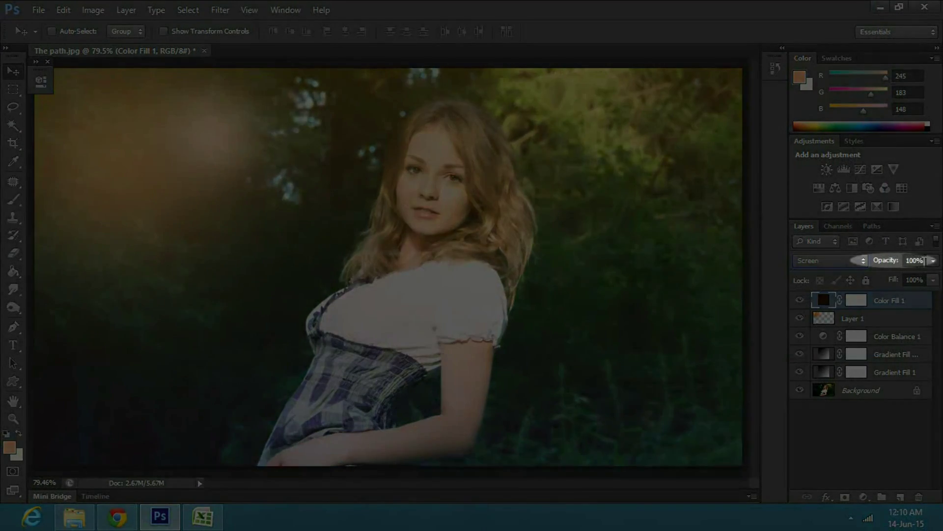
pyautogui.click(914, 260)
pyautogui.write('70')
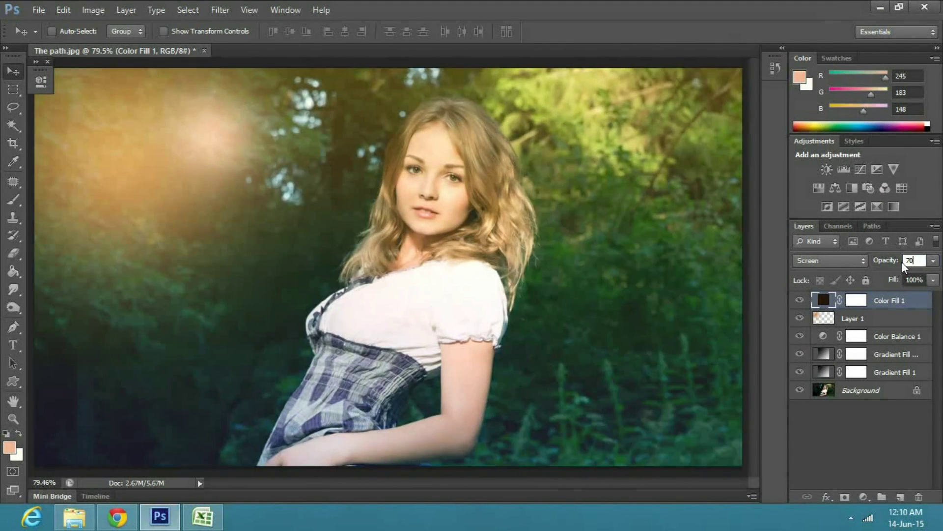
pyautogui.click(872, 420)
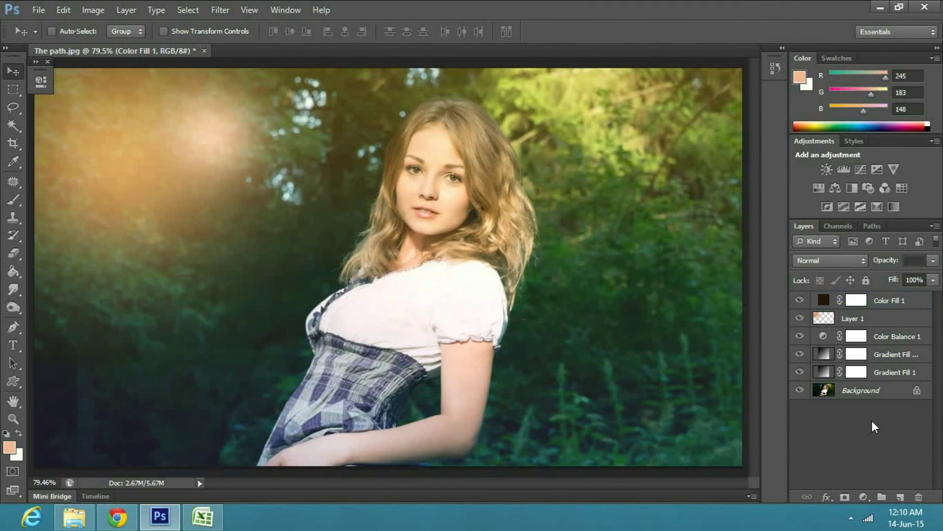
# Flatten all layers, including Color Fill 1, into a single Background layer
pyautogui.click(871, 308)
pyautogui.rightClick(871, 307)
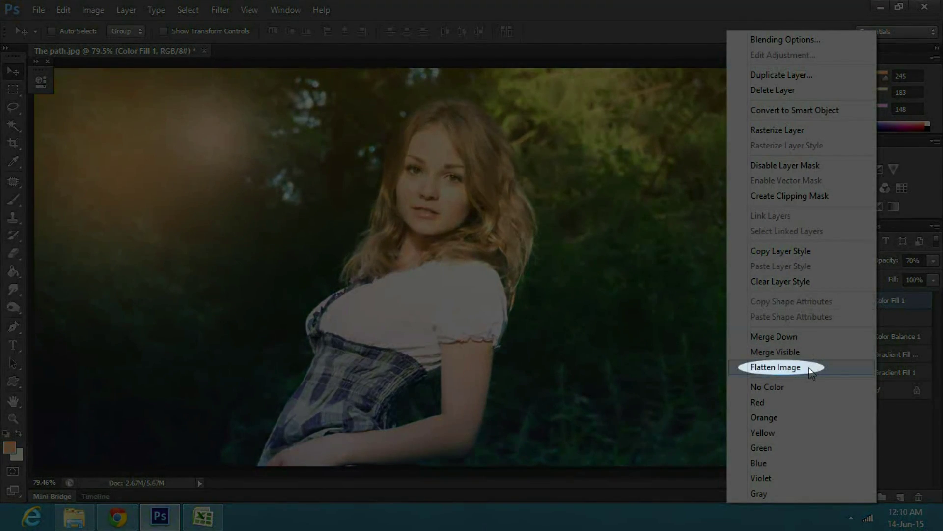
pyautogui.click(810, 369)
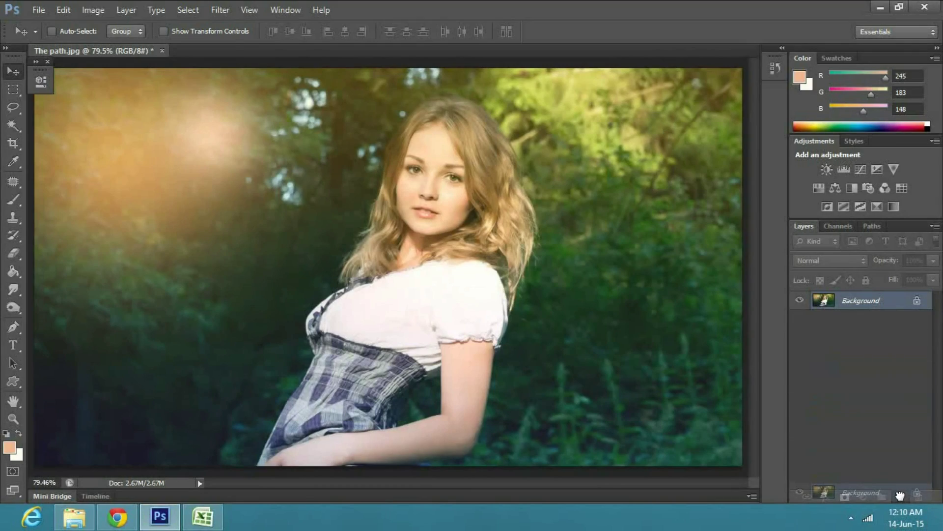
# Duplicate the Background layer and set the copy to Soft Light at 40% opacity
pyautogui.moveTo(885, 407); pyautogui.dragTo(900, 497)
pyautogui.click(858, 266)
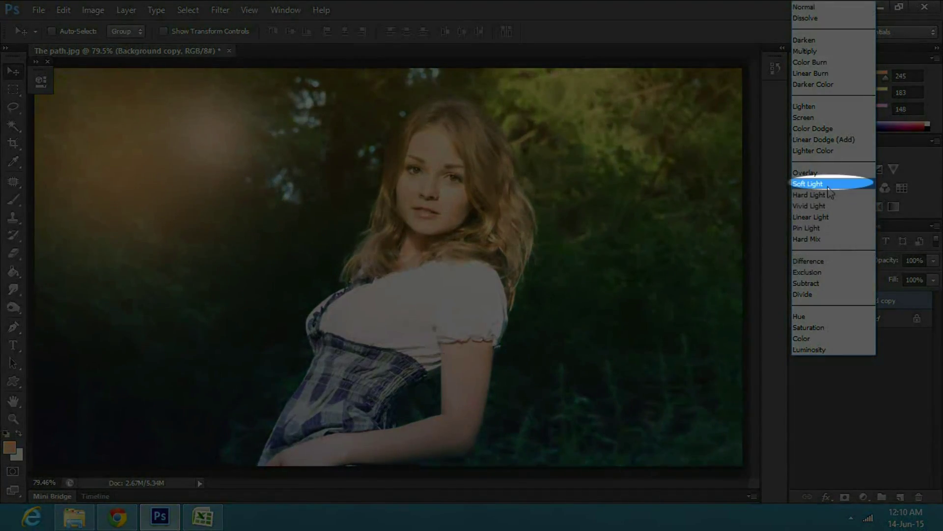
pyautogui.click(831, 184)
pyautogui.click(914, 261)
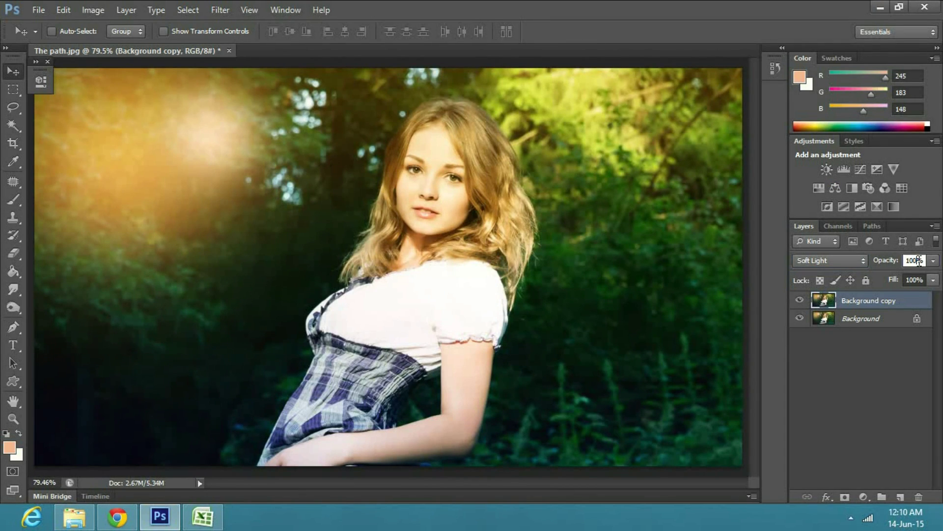
pyautogui.write('40')
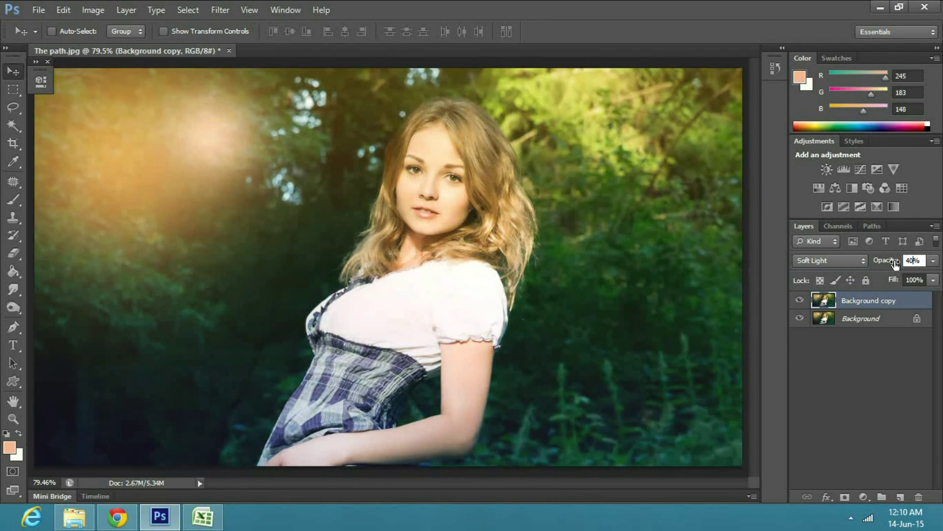